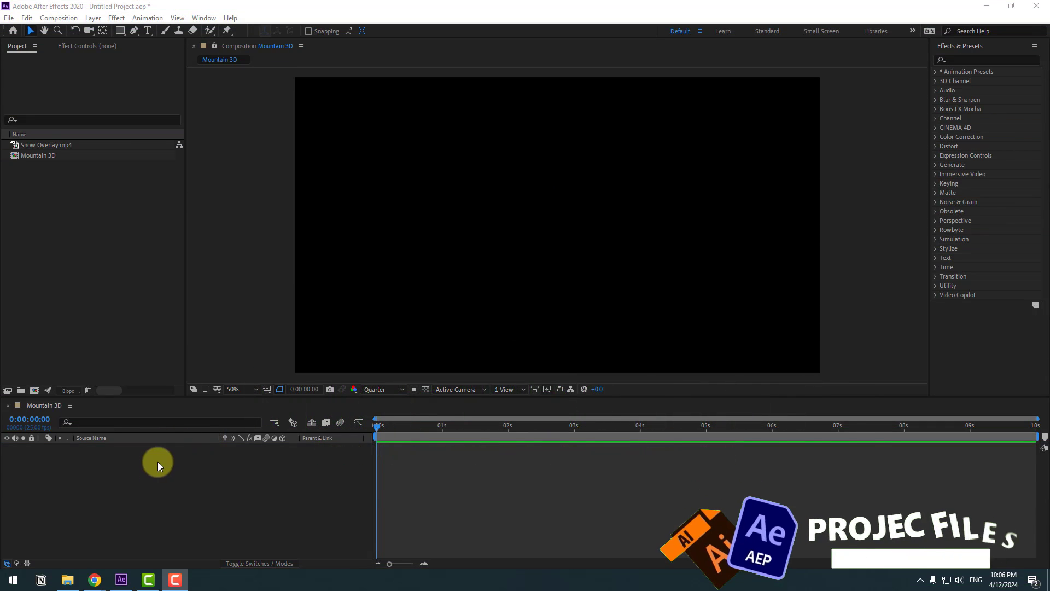
- Create a new black solid named E3D at 1920 x 1080 px in the Mountain 3D composition
right_click(127, 481)
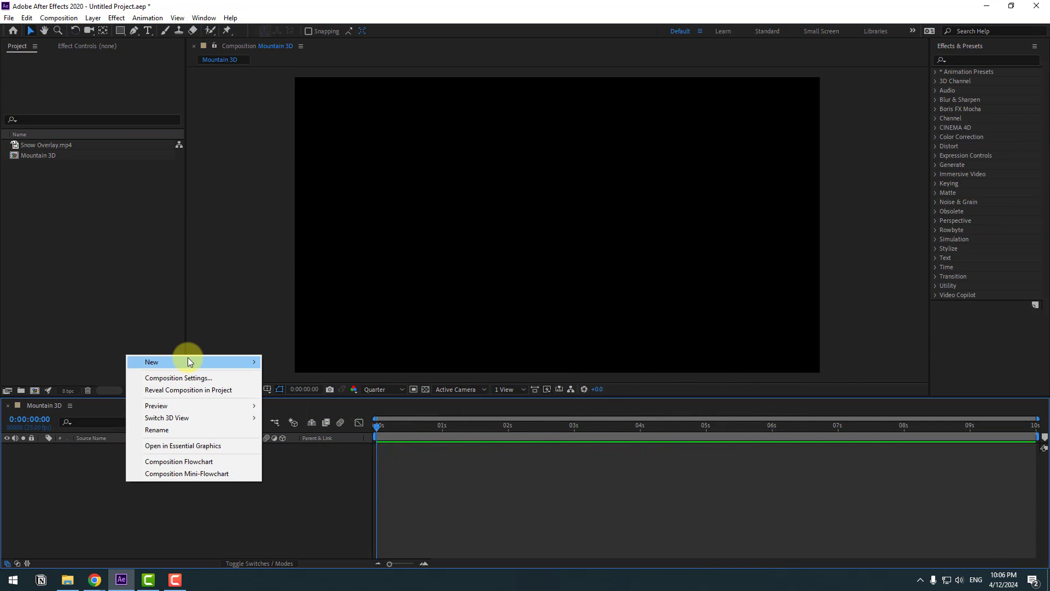
mouse_move(188, 361)
click(288, 390)
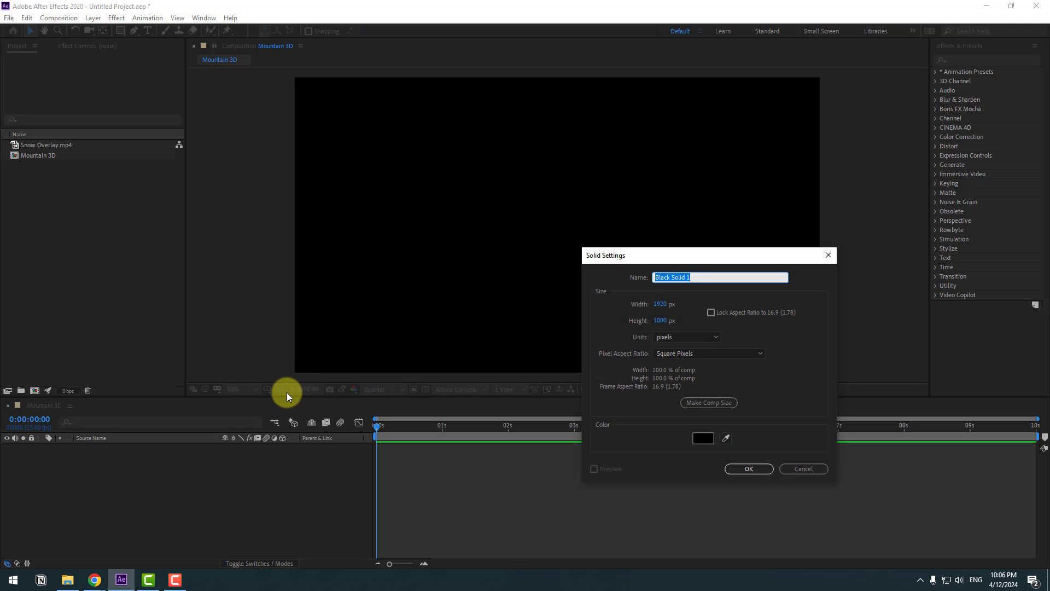
click(749, 469)
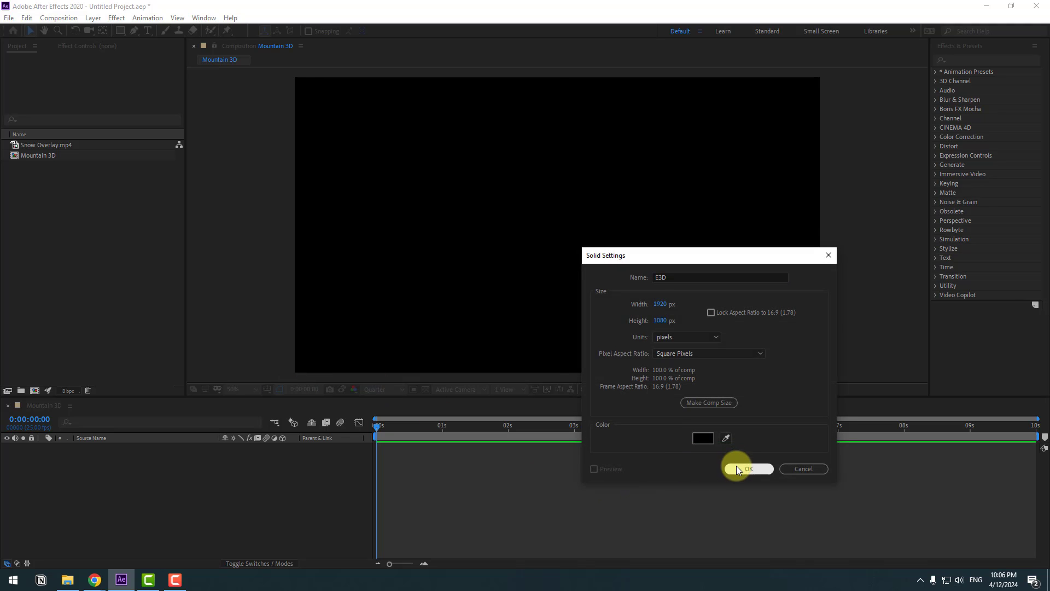
- Apply the Video Copilot Element effect to the E3D solid and open its Scene Setup
click(117, 19)
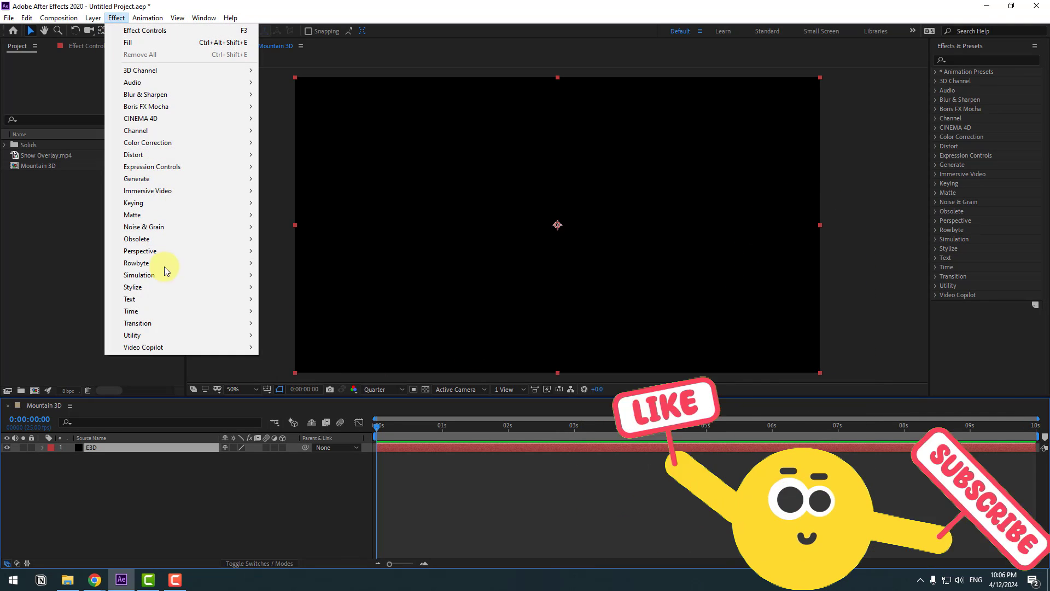
mouse_move(149, 348)
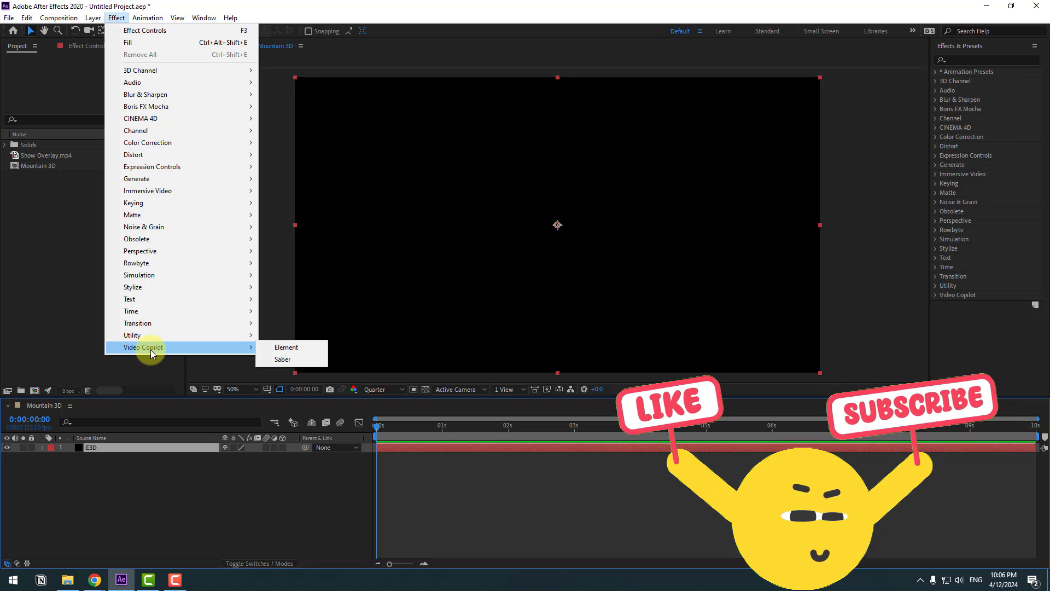
click(300, 345)
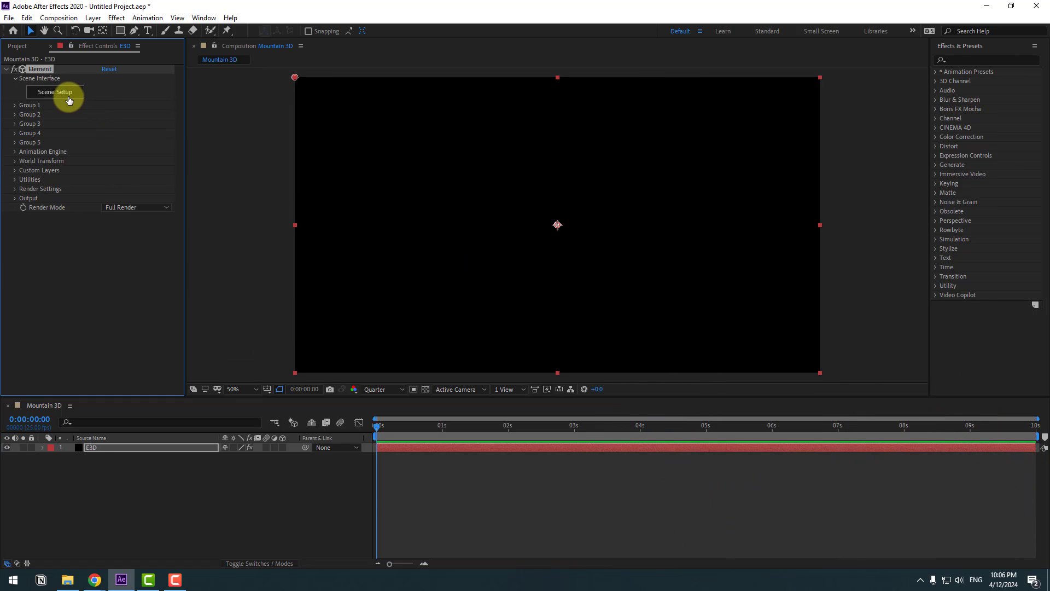
click(68, 96)
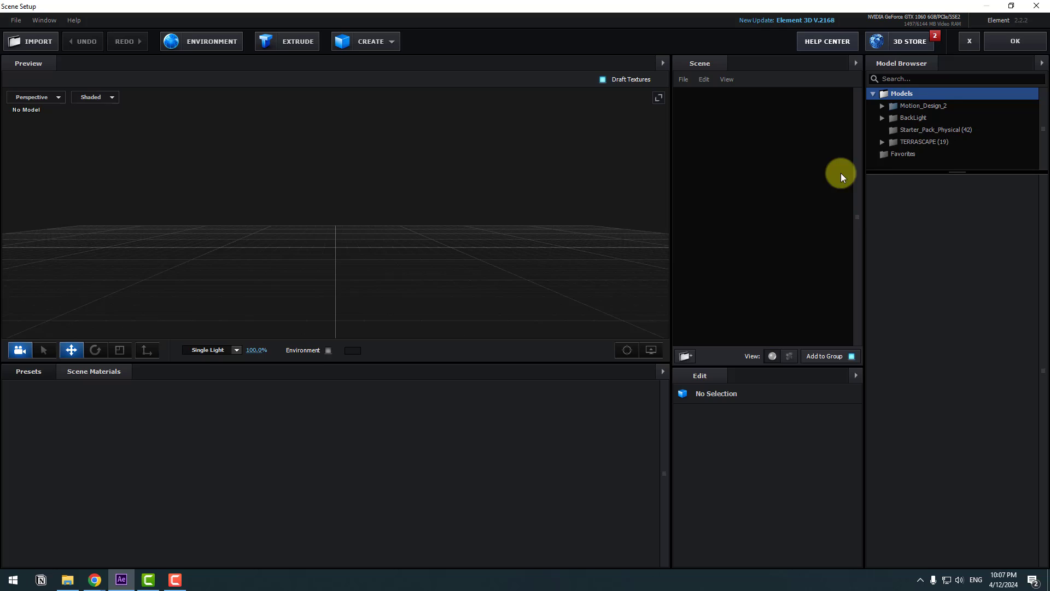
- Add the Snowy Mountain 2 model from the TERRASCAPE collection to the scene
click(924, 143)
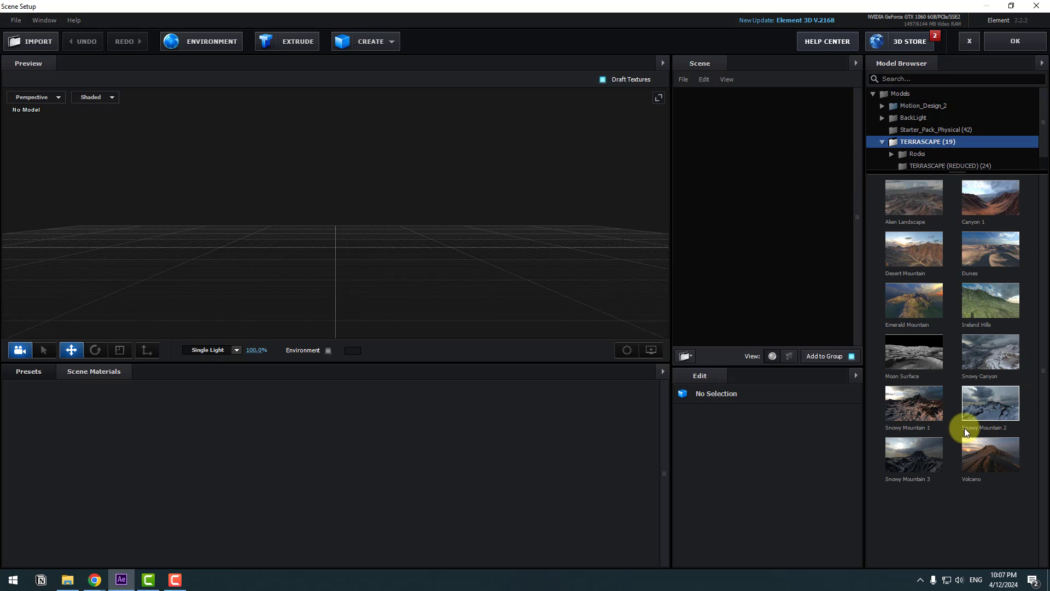
click(1007, 404)
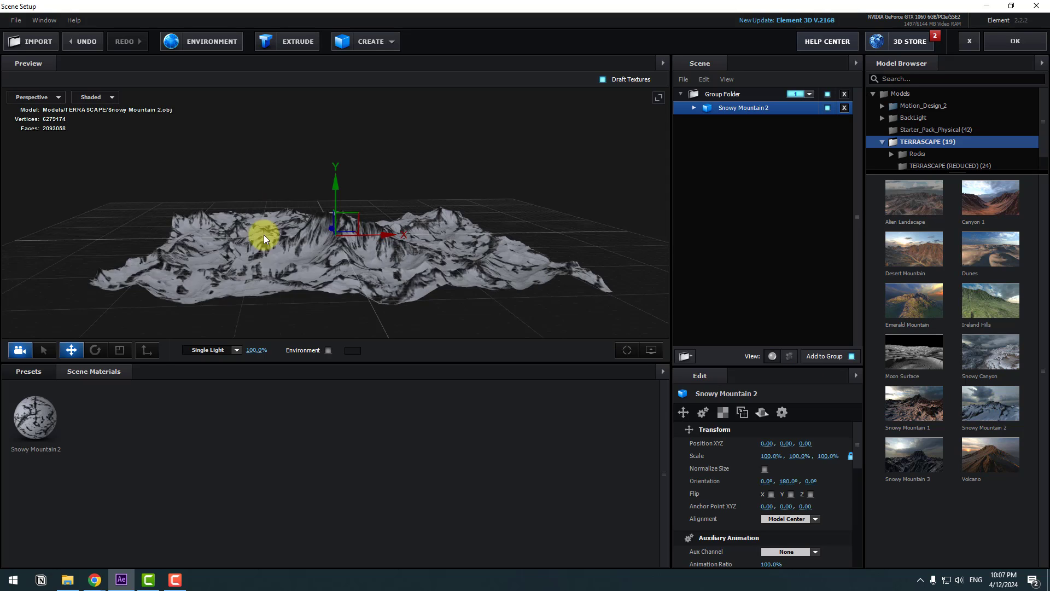
drag(263, 235, 312, 234)
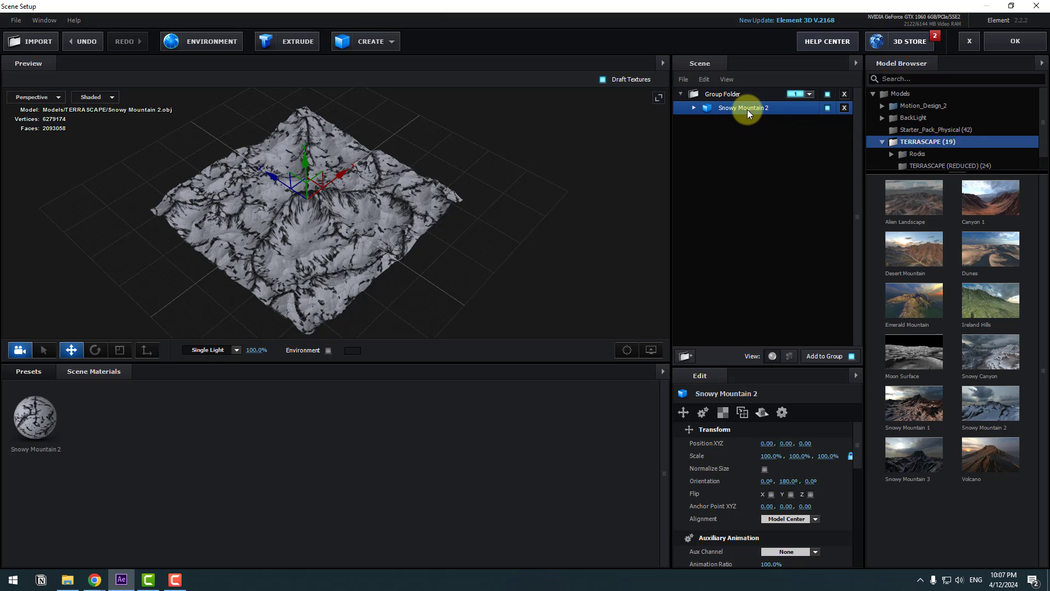
- Duplicate the mountain model, move the copy along X to about -4.65 and rotate it to 270° around Y
key(ctrl+d)
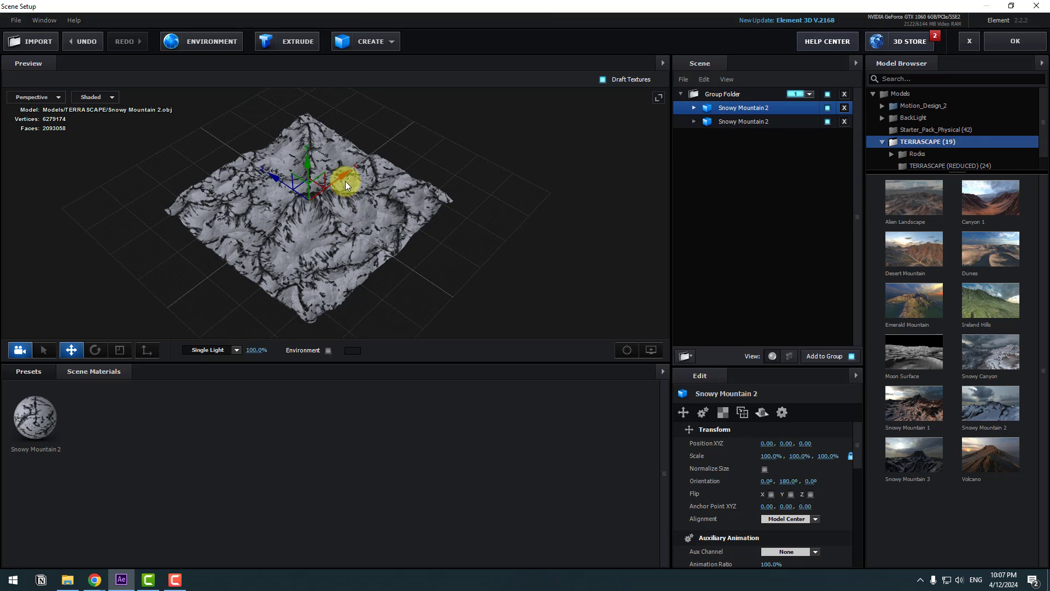
drag(342, 178, 196, 316)
click(96, 353)
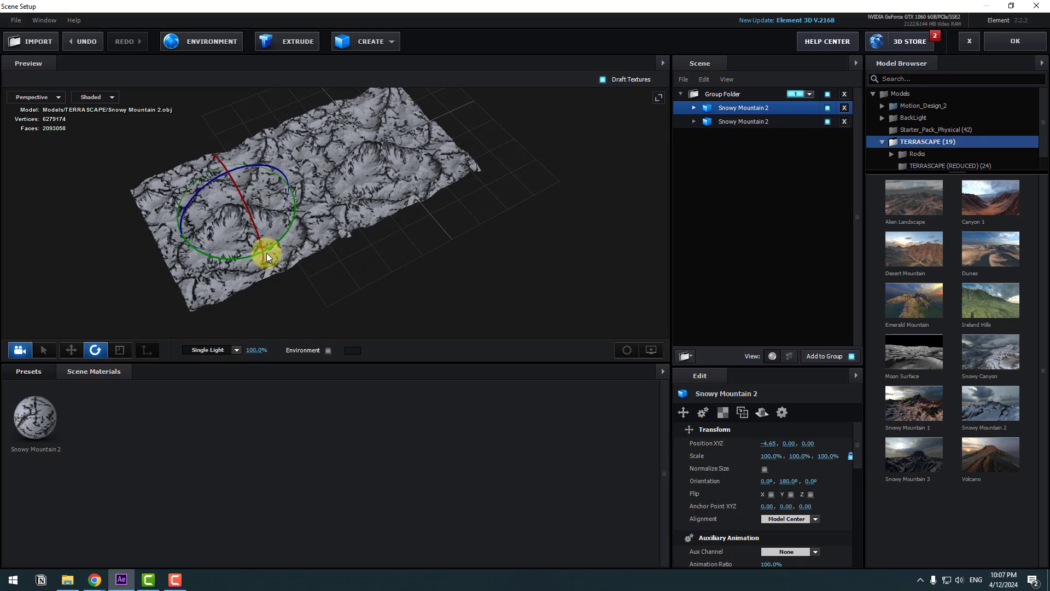
drag(248, 256, 393, 210)
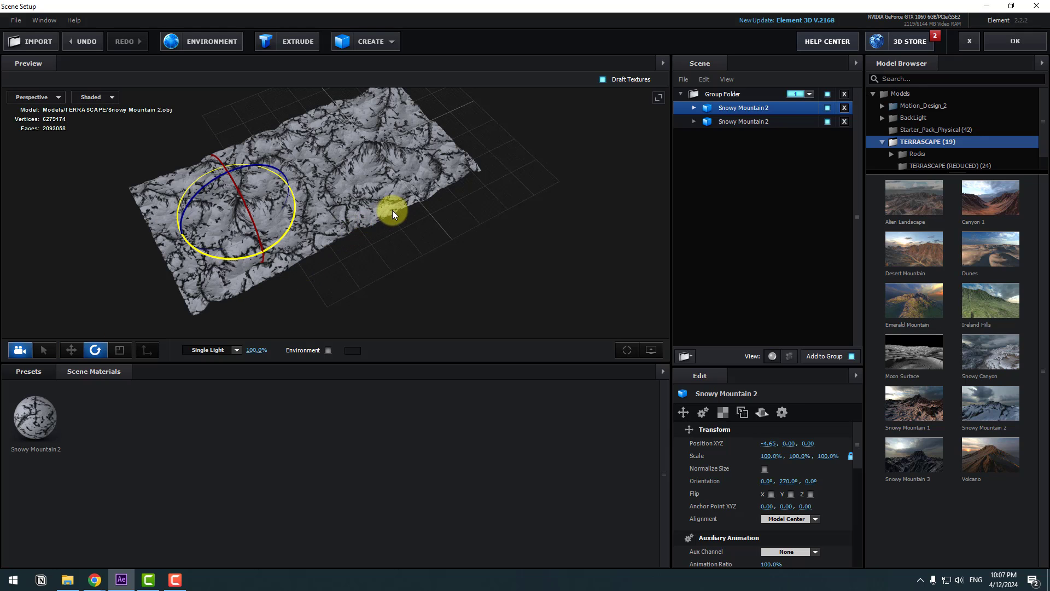
click(71, 350)
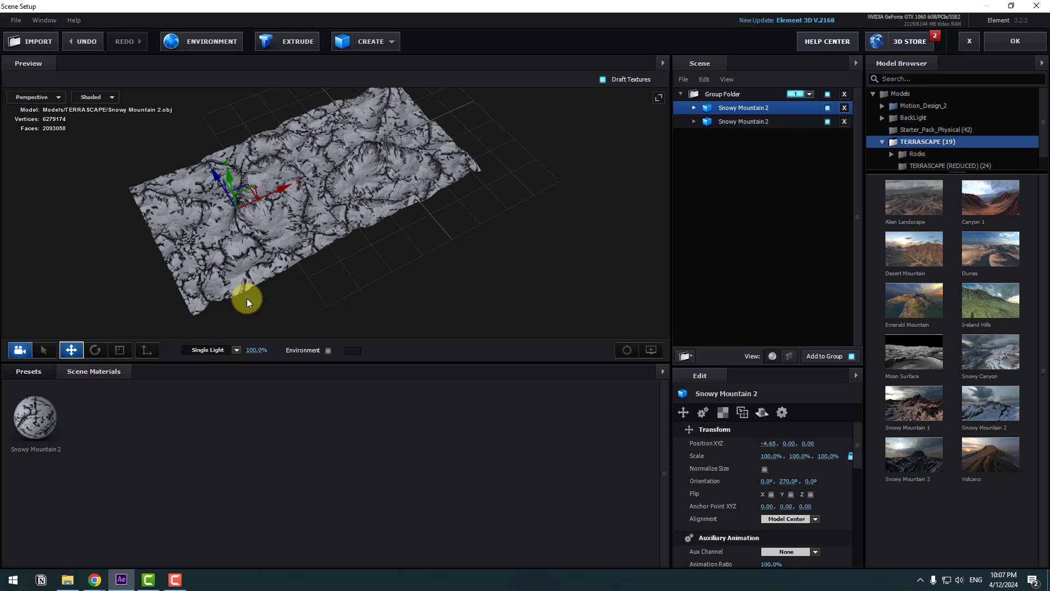
- Duplicate both mountain models together and move the copies along the Z axis to extend the terrain
scroll(247, 297, down, 2)
ctrl+click(744, 120)
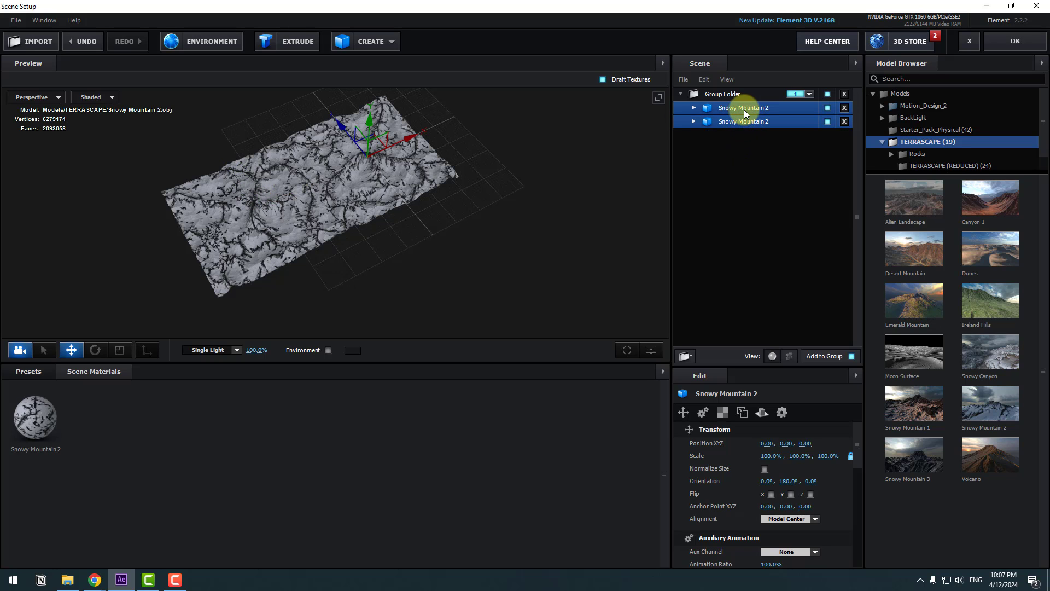
key(ctrl+d)
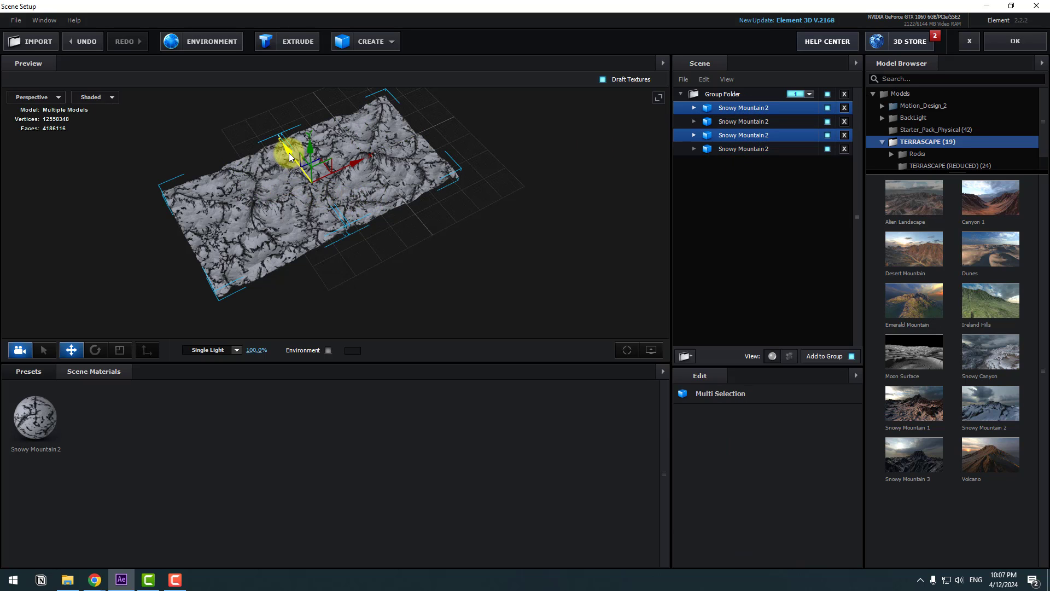
drag(289, 152, 43, 24)
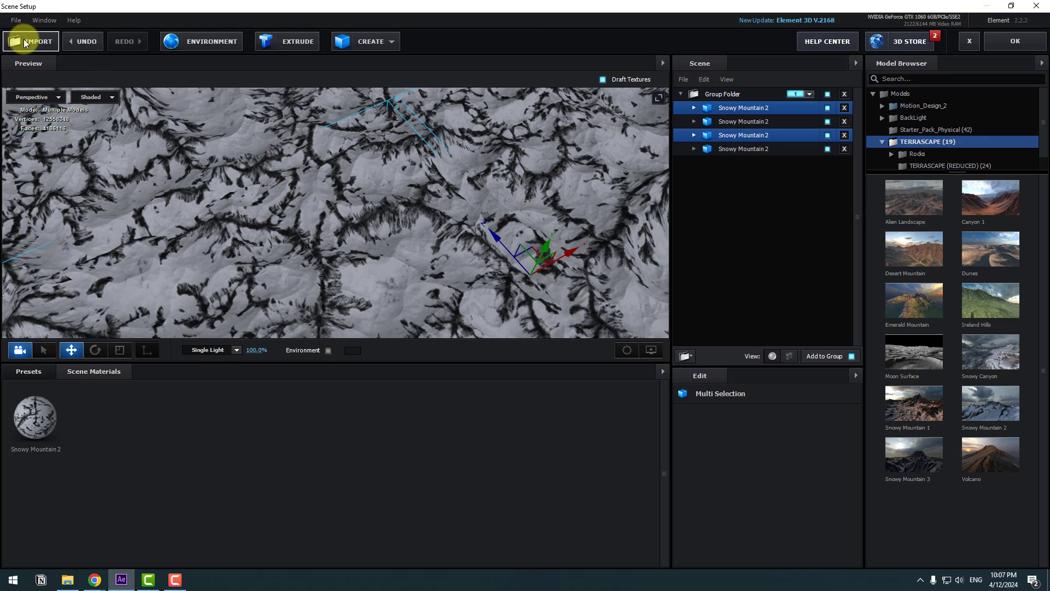
- Import the SKULL 3D object from the SKULL folder on the desktop with the default import preferences
click(24, 42)
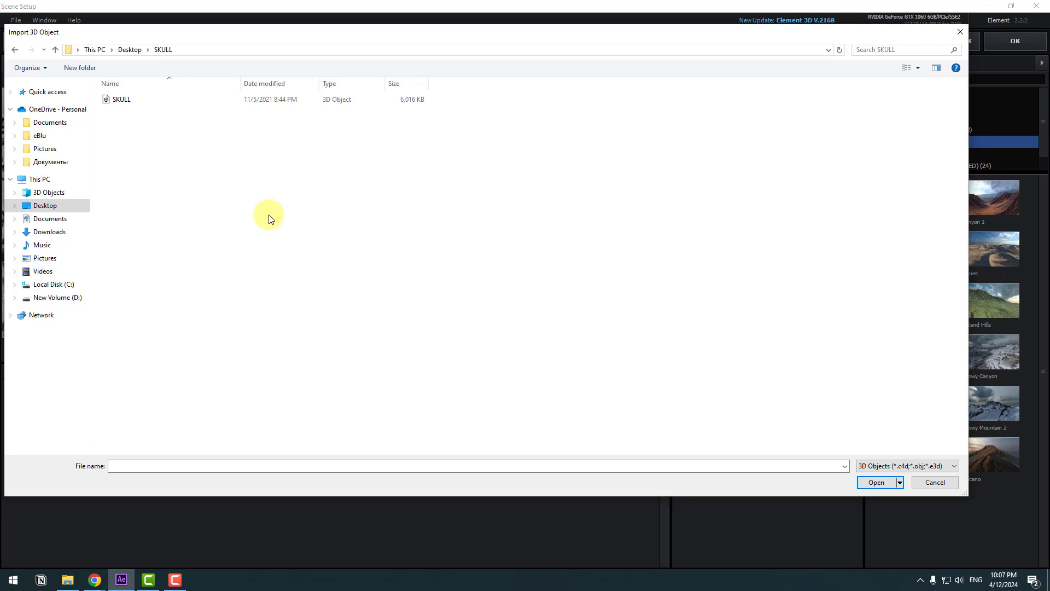
click(128, 101)
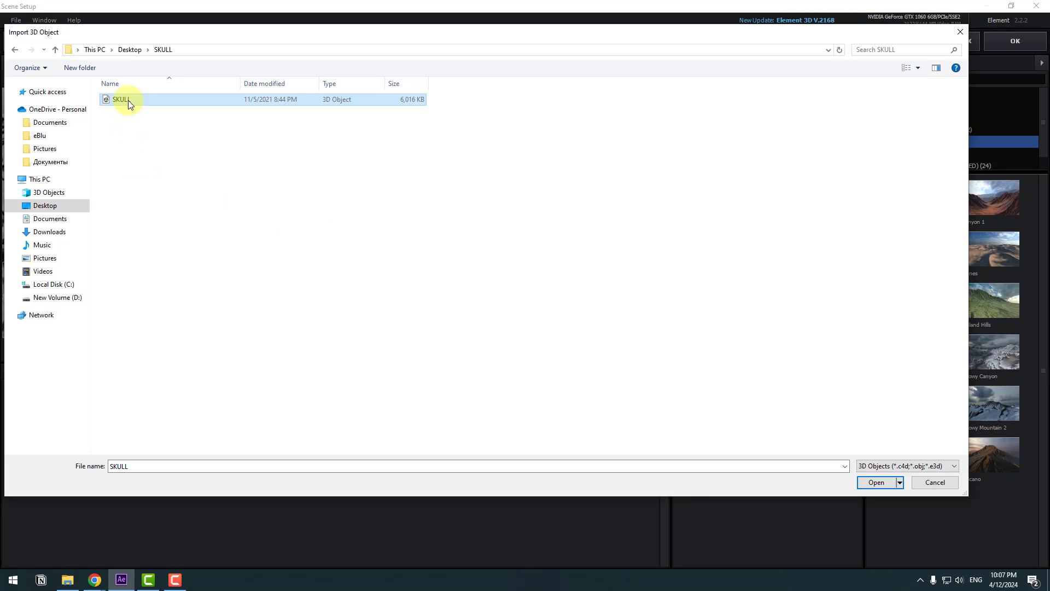
click(868, 482)
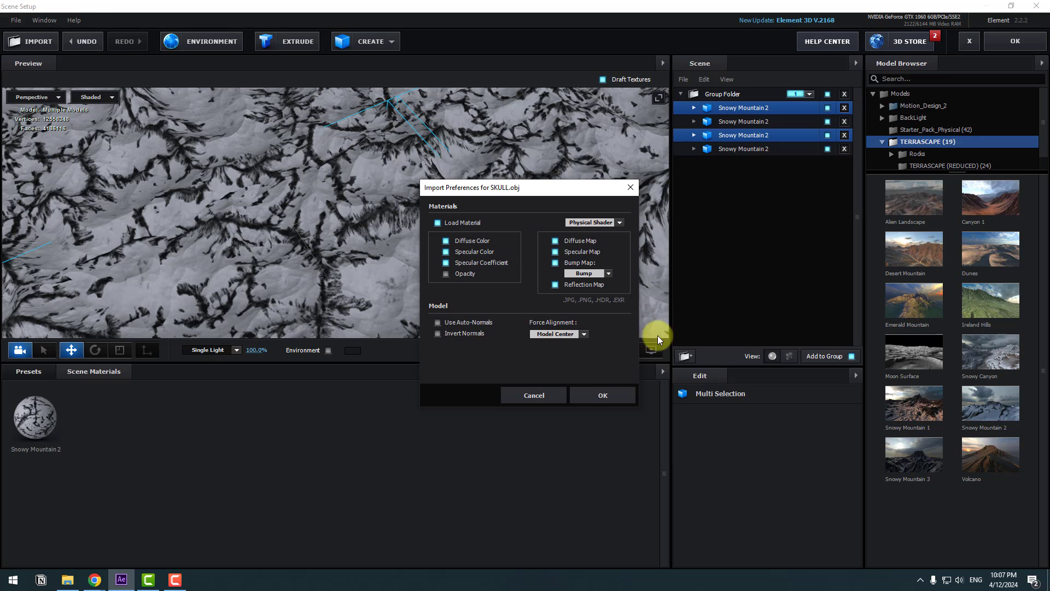
click(596, 397)
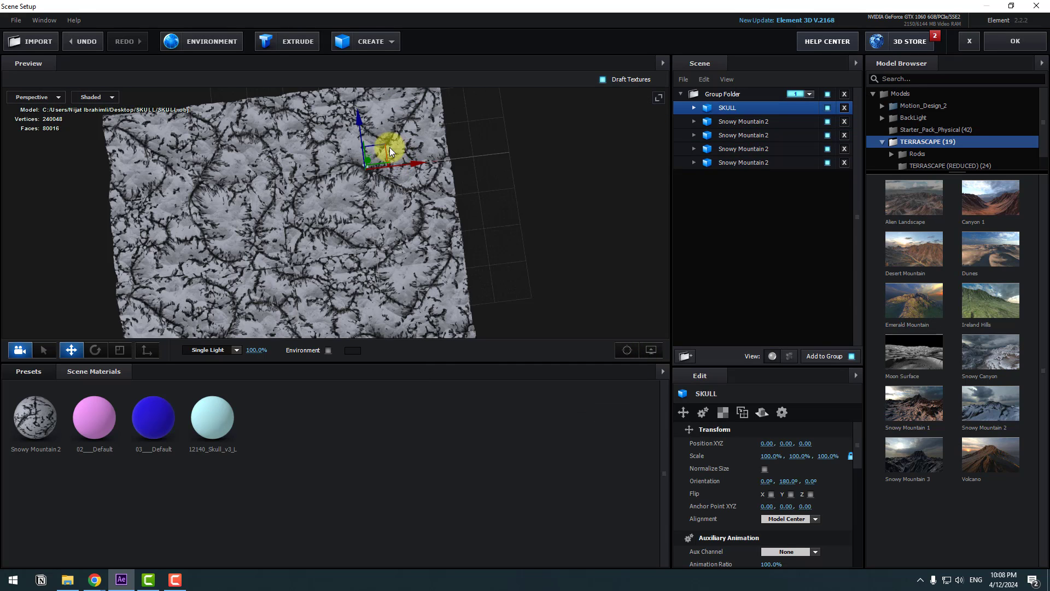
- Move the skull to about X -2.30, Z -1.78 on the terrain and scale it up to about 431.9%
drag(309, 219, 153, 330)
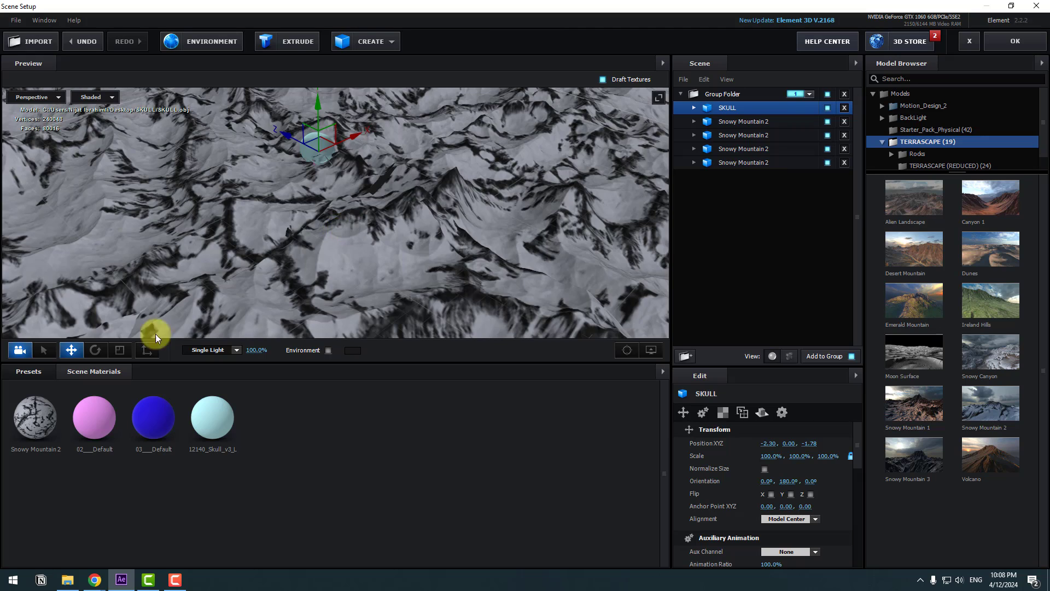
click(120, 350)
scroll(336, 159, up, 3)
drag(313, 163, 370, 108)
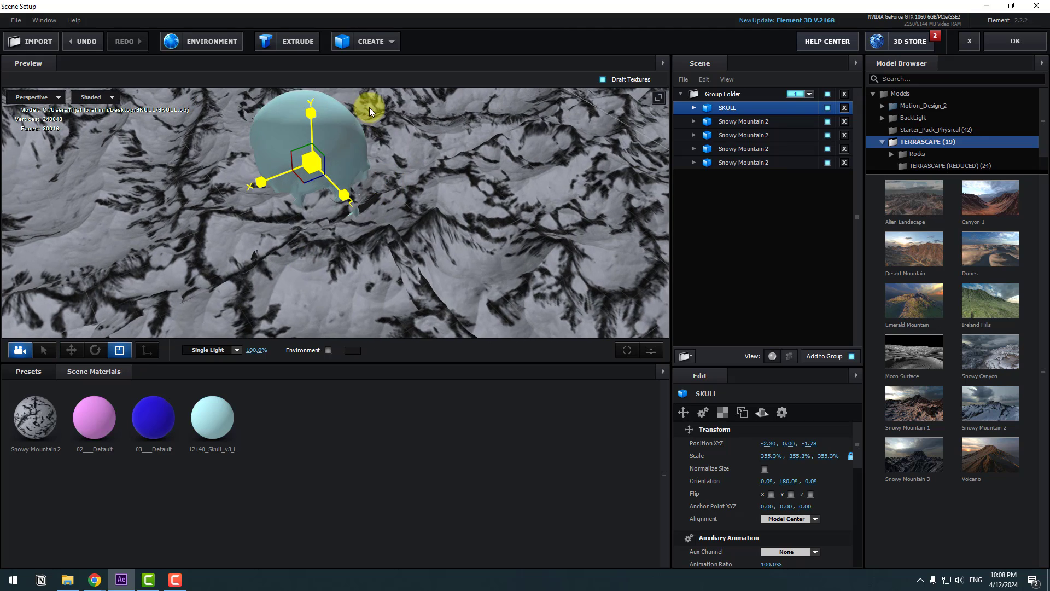
drag(382, 186, 369, 247)
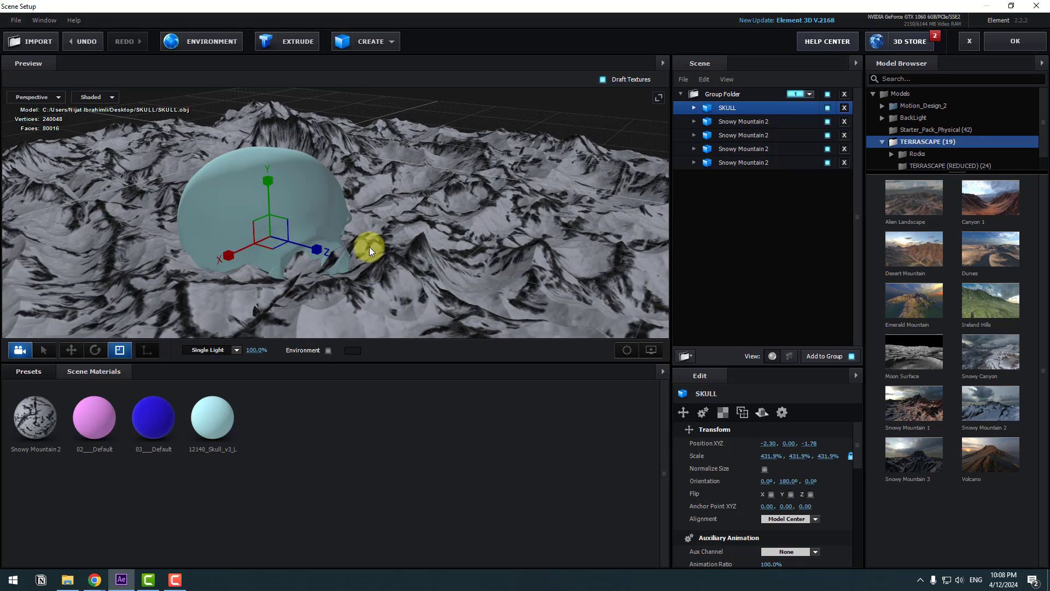
- Raise the skull to about Y 0.16, Z -1.53 and rotate its orientation to 180°, 30°, 180°
click(72, 351)
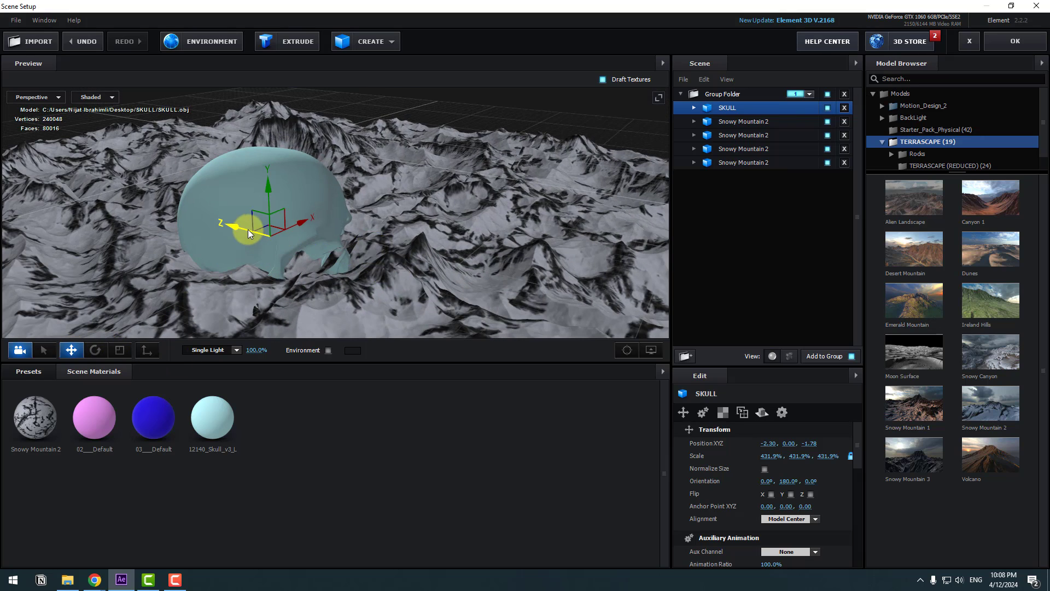
drag(248, 228, 240, 165)
click(115, 378)
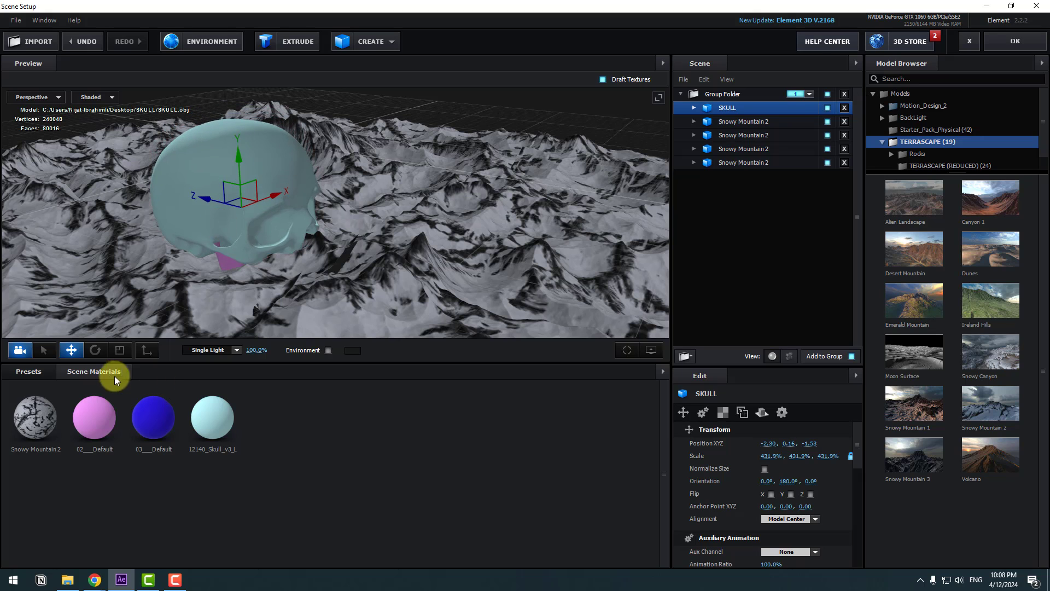
click(102, 352)
drag(261, 225, 440, 225)
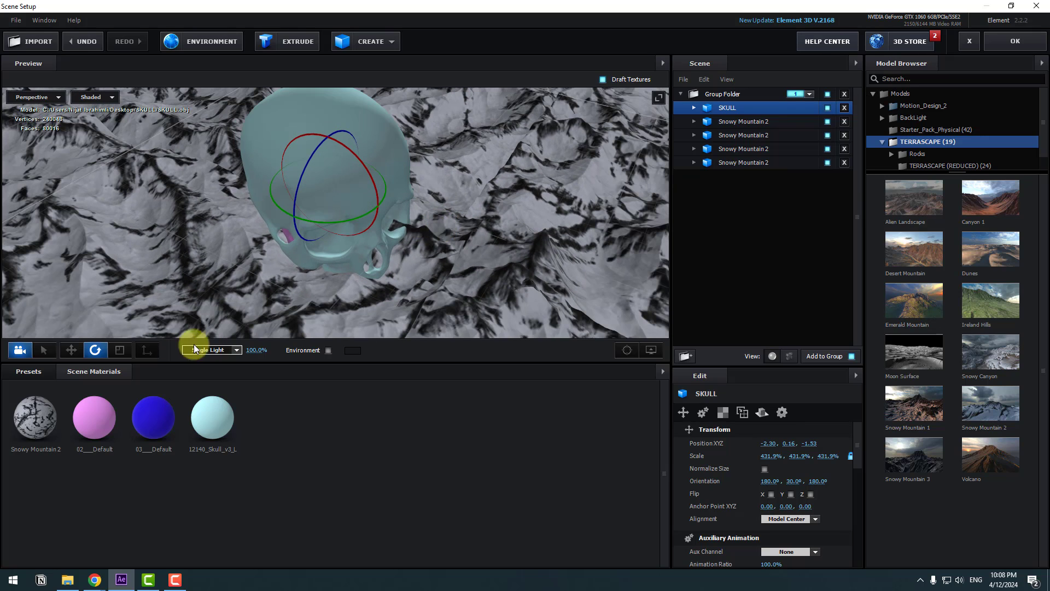
- Scale the skull down to about 294.1% and move it to about -1.95, 0.02, -0.67 among the mountains
key(r)
drag(331, 188, 413, 234)
click(71, 350)
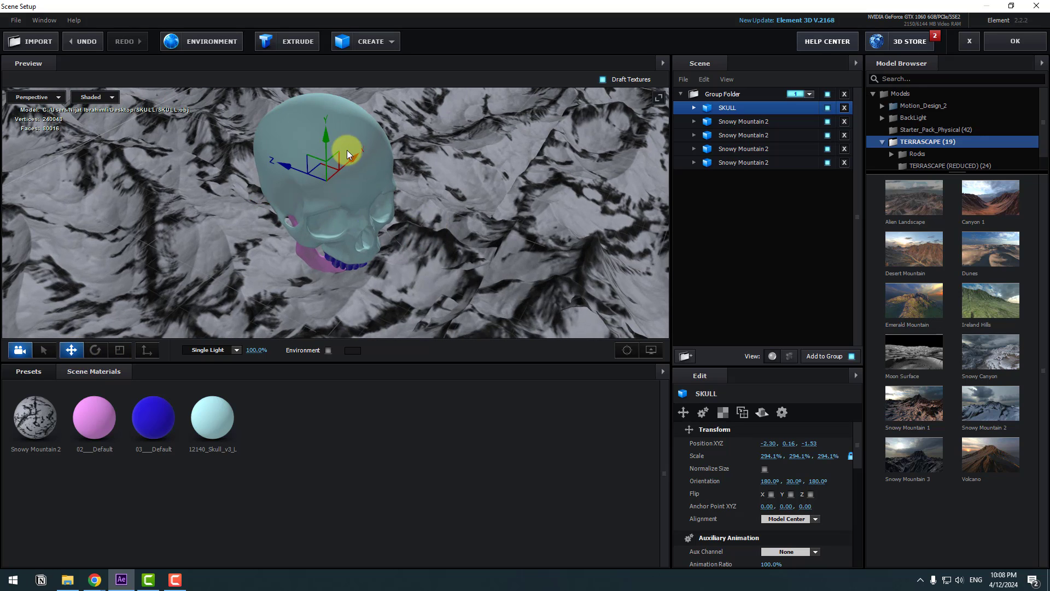
drag(323, 151, 316, 313)
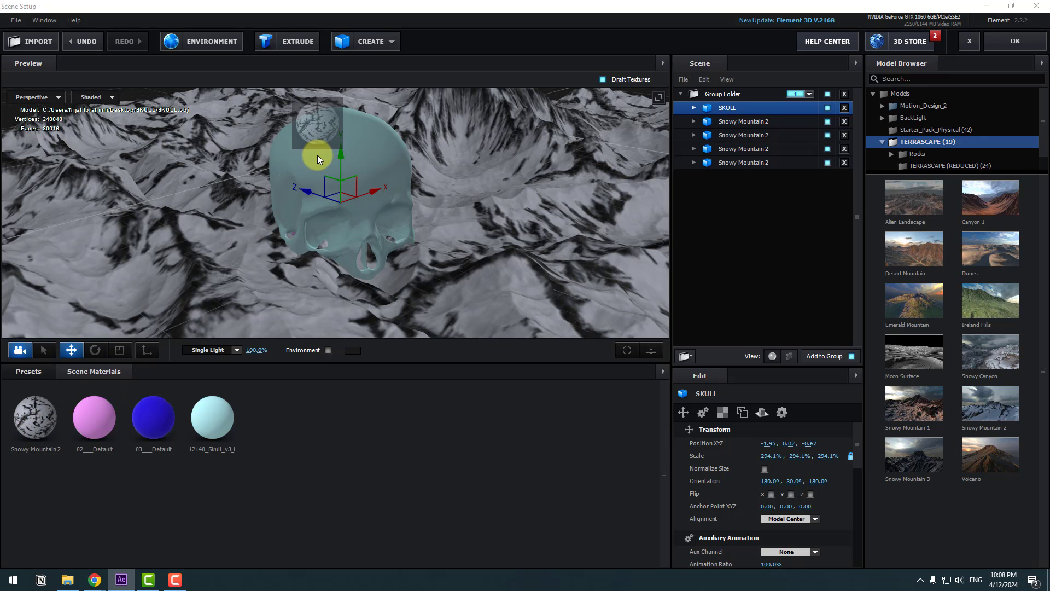
- Apply the Snowy Mountain 2 scene material to the skull's main cranium surface
drag(317, 156, 478, 329)
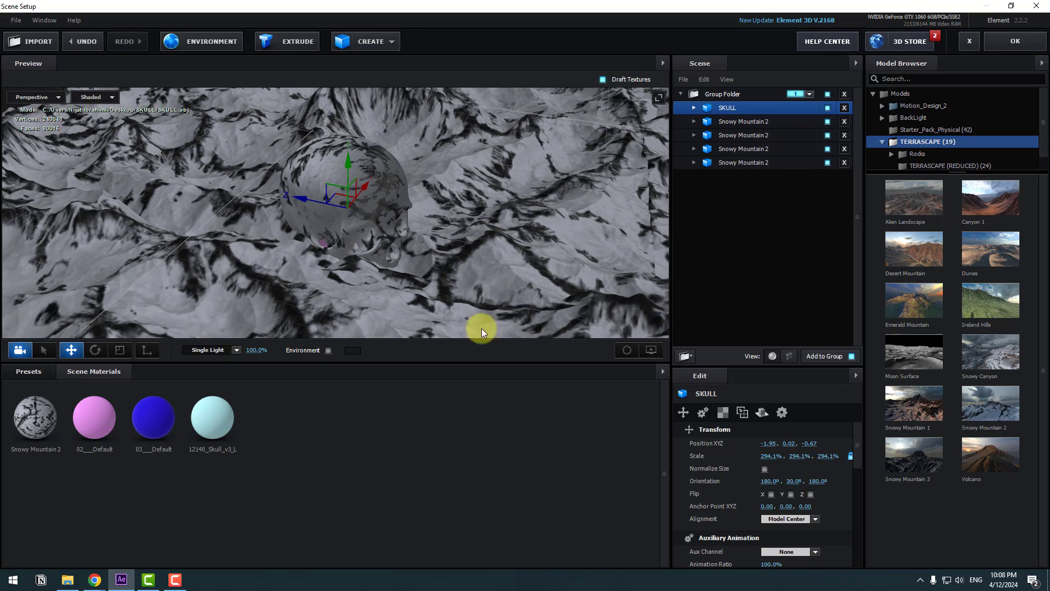
- Turn on the ambient occlusion display and the environment background in the scene preview
click(651, 351)
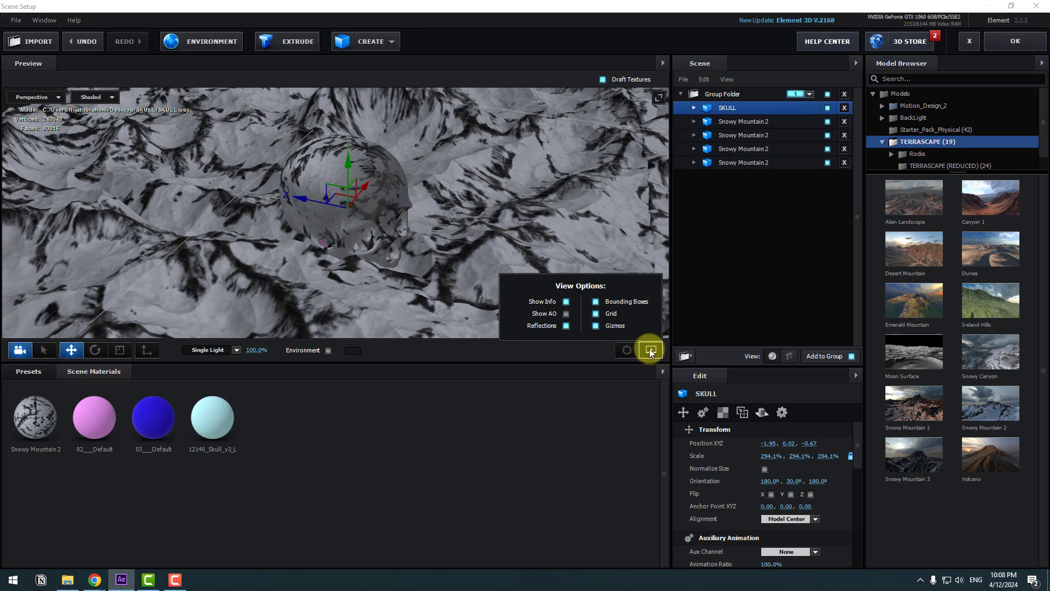
click(566, 314)
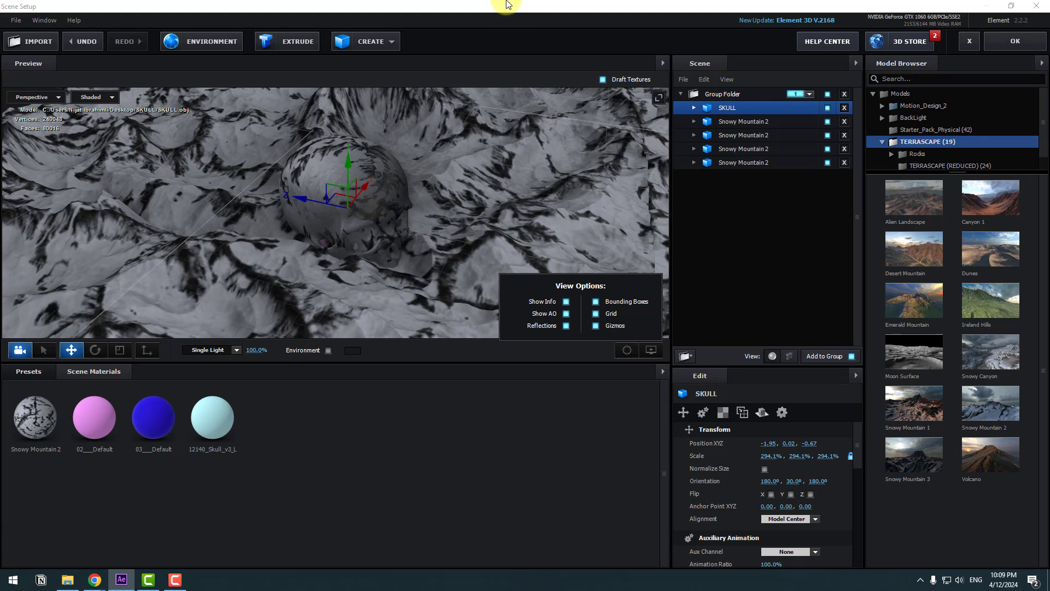
drag(493, 109, 284, 282)
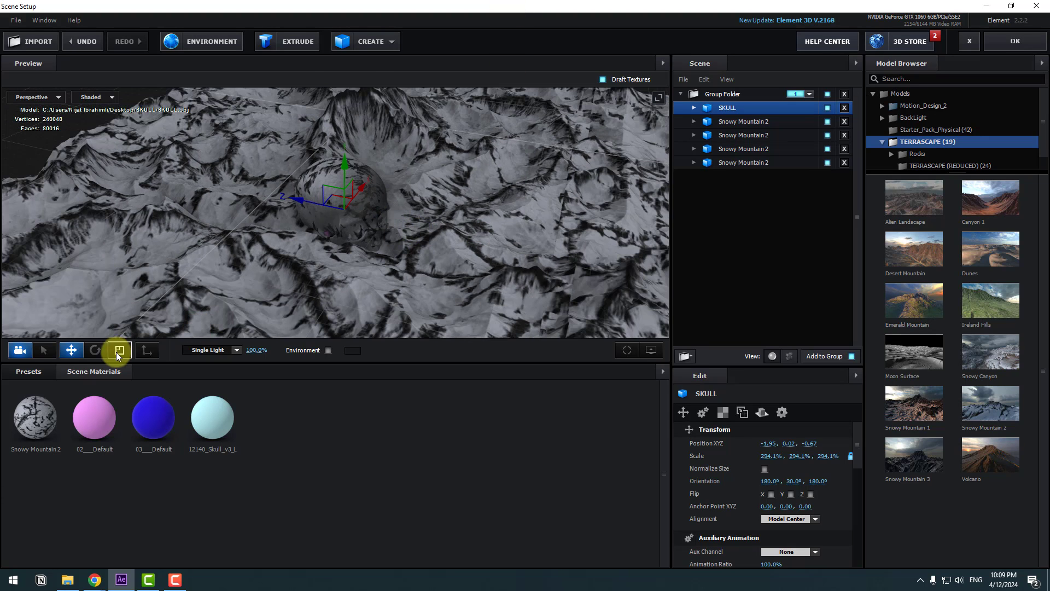
click(329, 350)
drag(336, 328, 386, 229)
- Apply the BackLight_2K_21 environment preset from the BackLight_2K folder and accept the scene setup
click(22, 373)
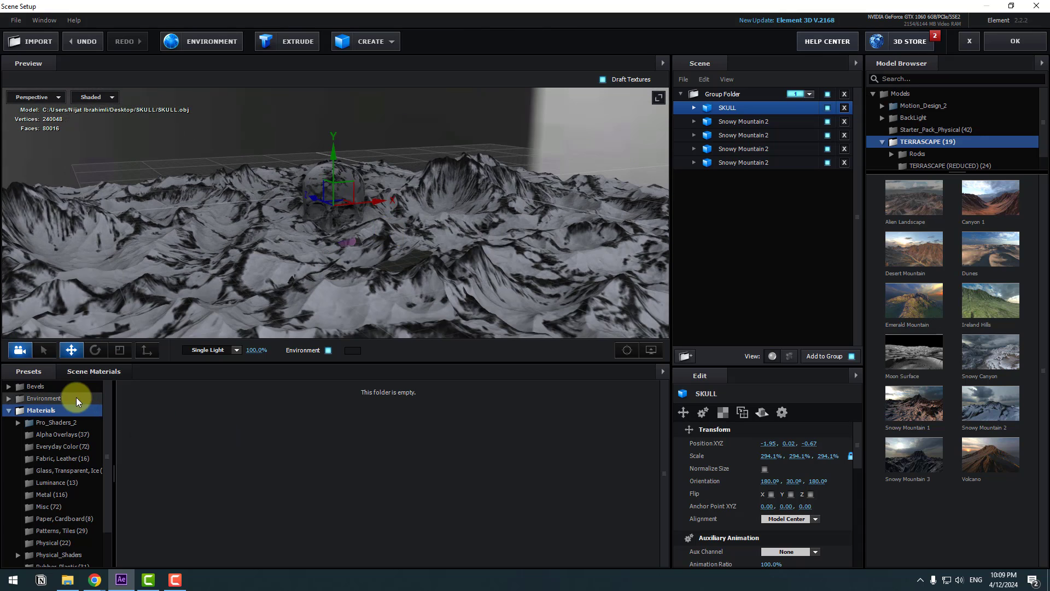
double_click(34, 398)
double_click(49, 412)
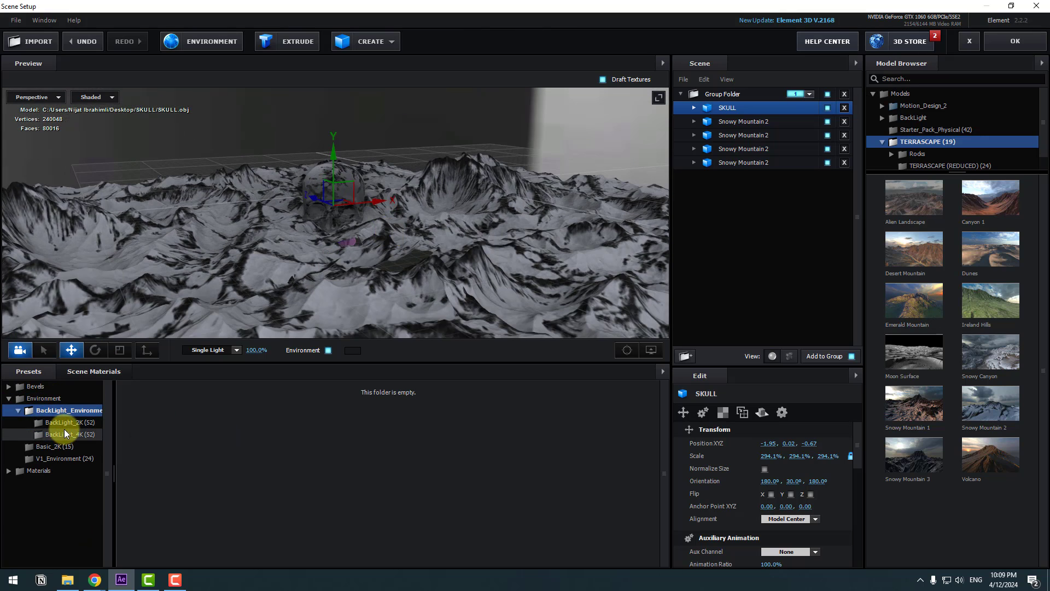
click(64, 426)
scroll(297, 478, down, 2)
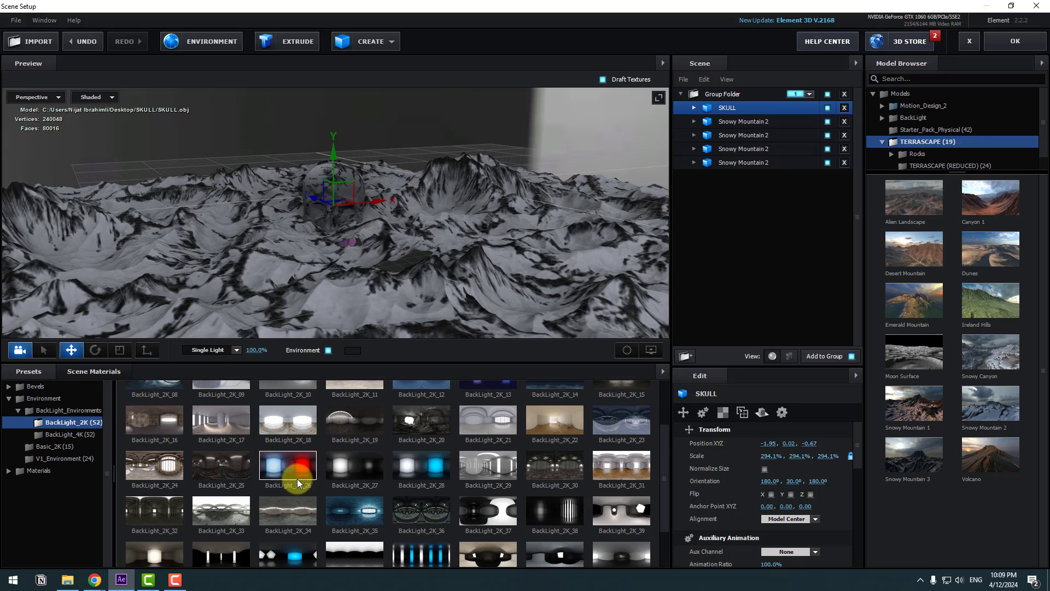
scroll(297, 478, down, 1)
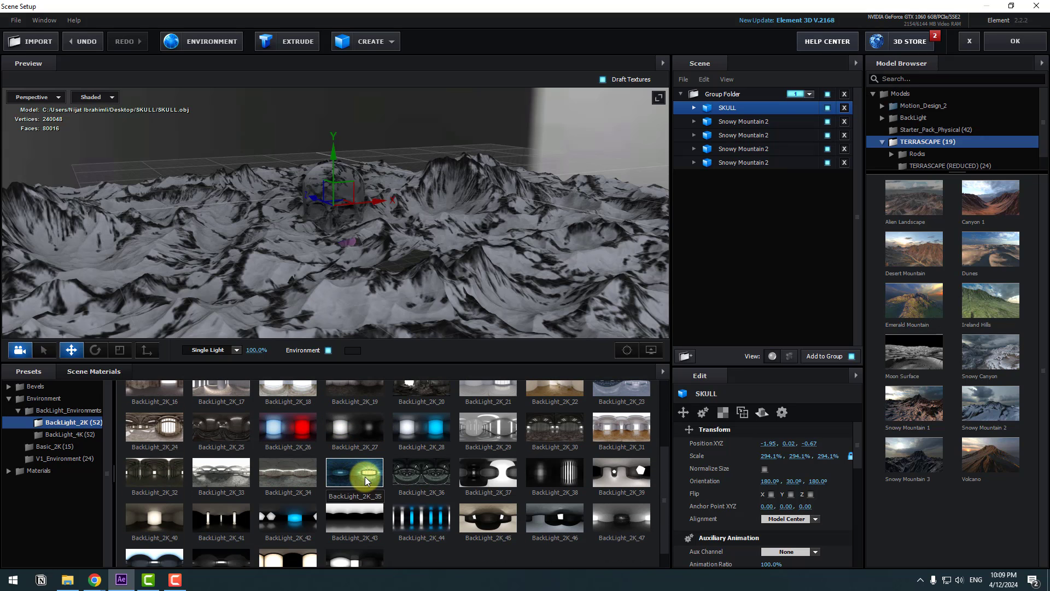
scroll(471, 444, up, 1)
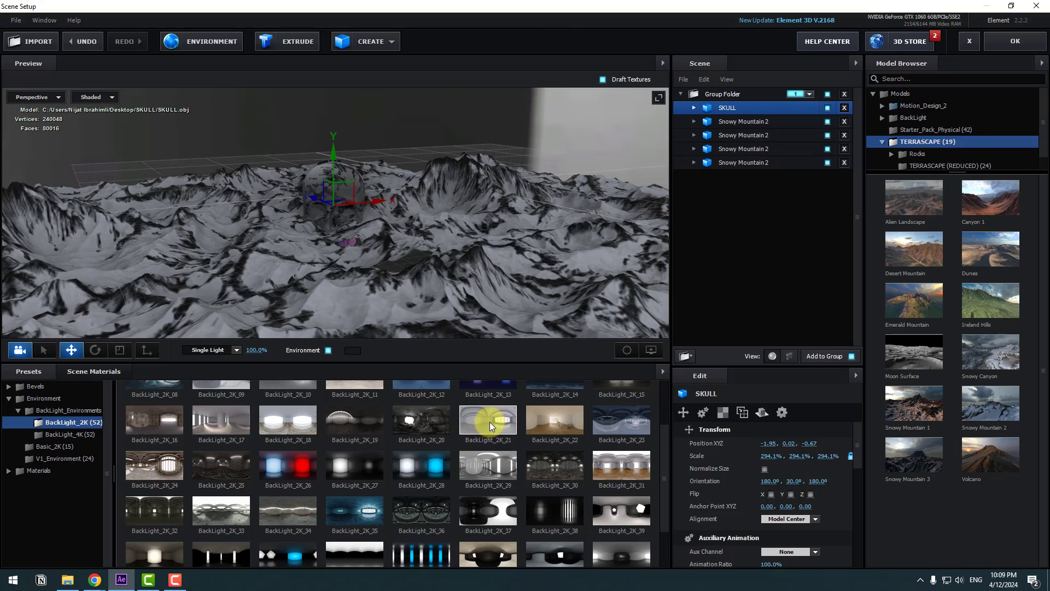
double_click(491, 421)
drag(426, 201, 328, 235)
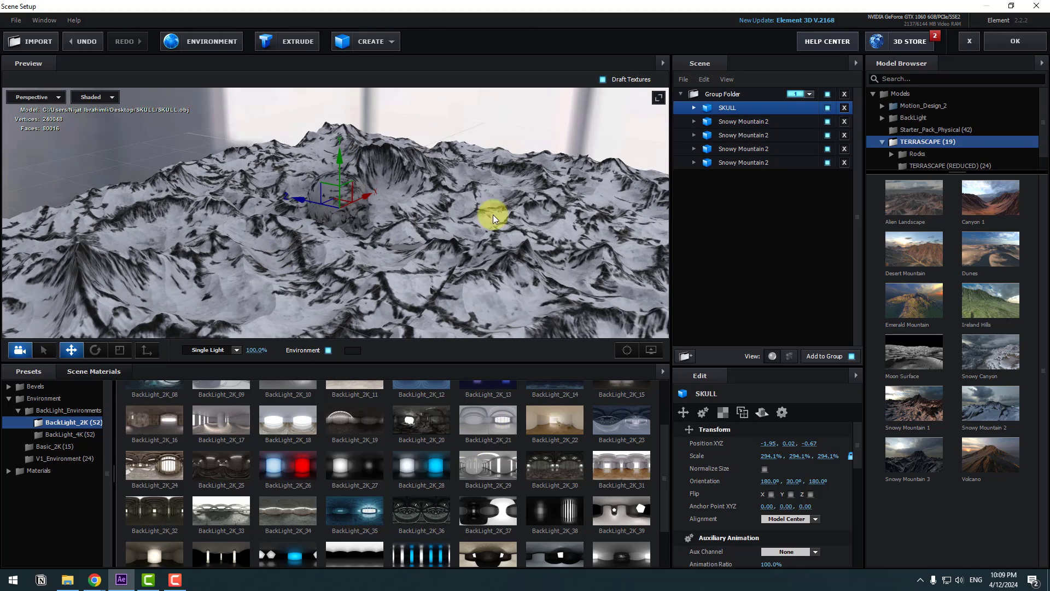
click(1015, 41)
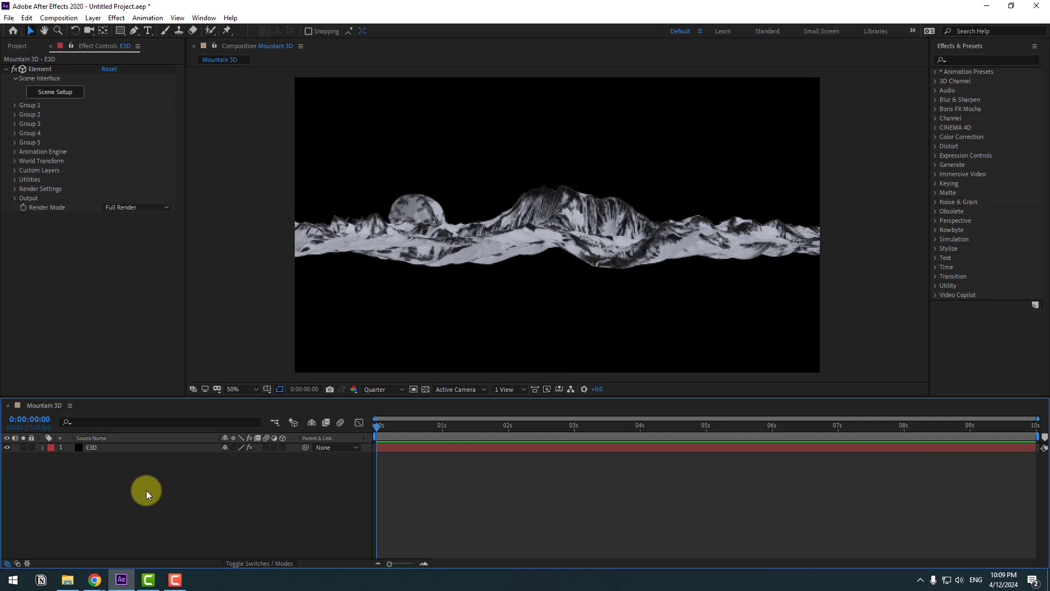
- Add a new camera layer to the Mountain 3D composition with the offered settings
right_click(147, 489)
mouse_move(247, 368)
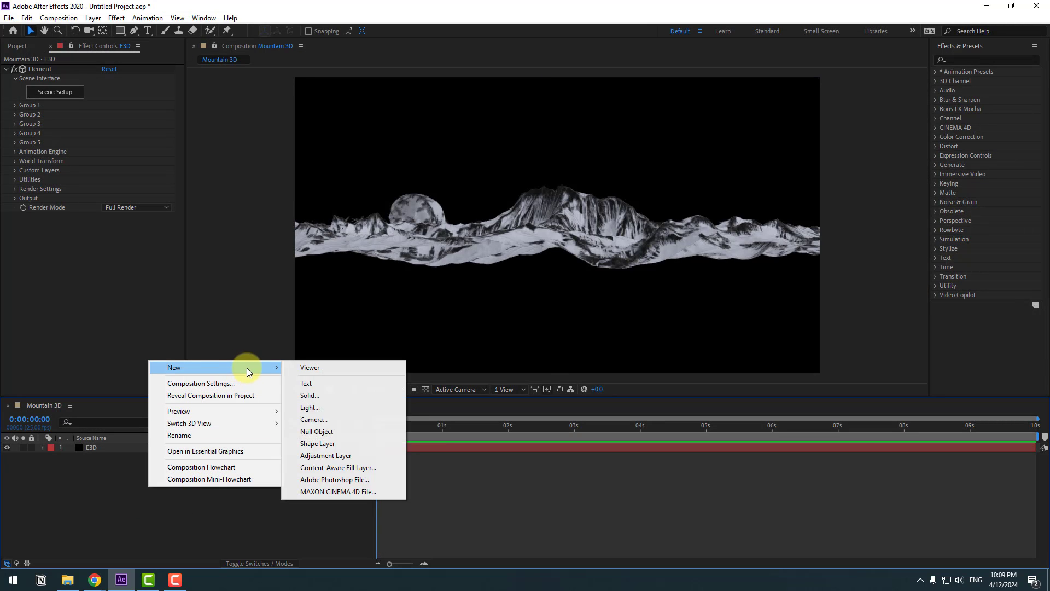
click(314, 419)
click(509, 335)
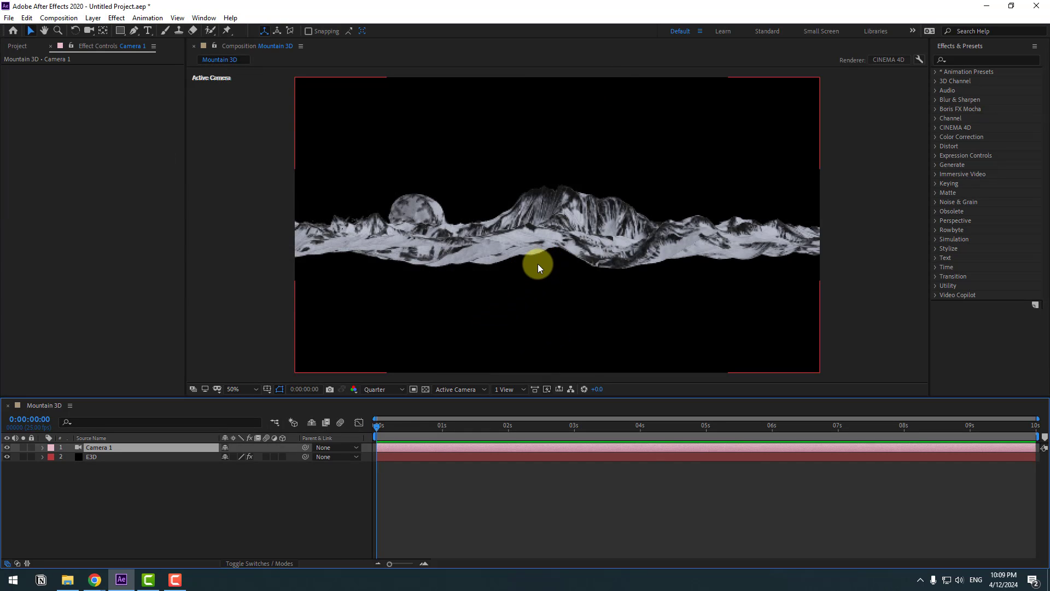
- Move and orbit the camera to frame the skull from above, close up among the snowy mountains
click(91, 31)
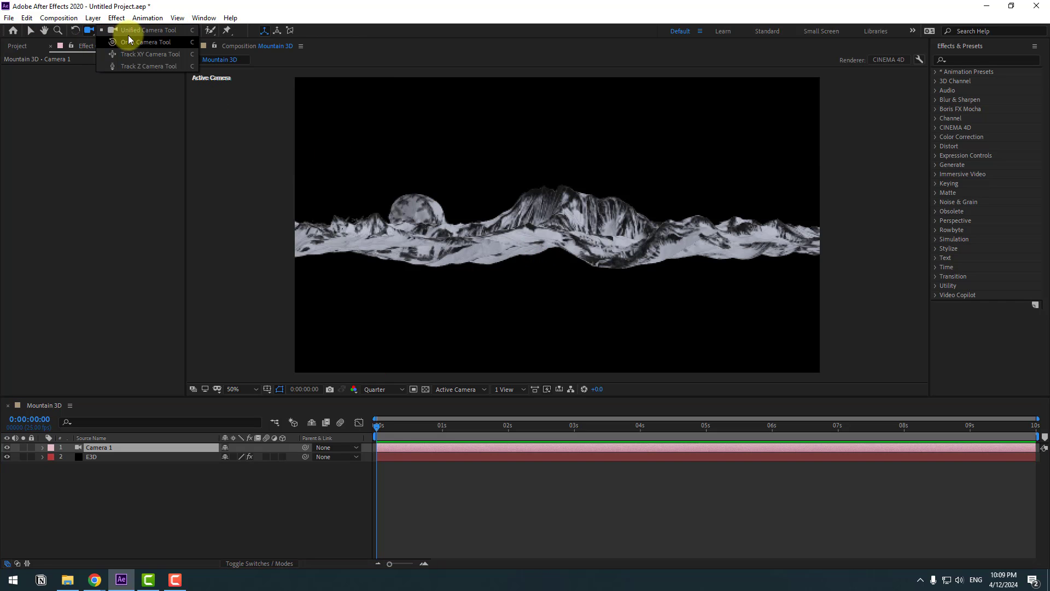
click(139, 31)
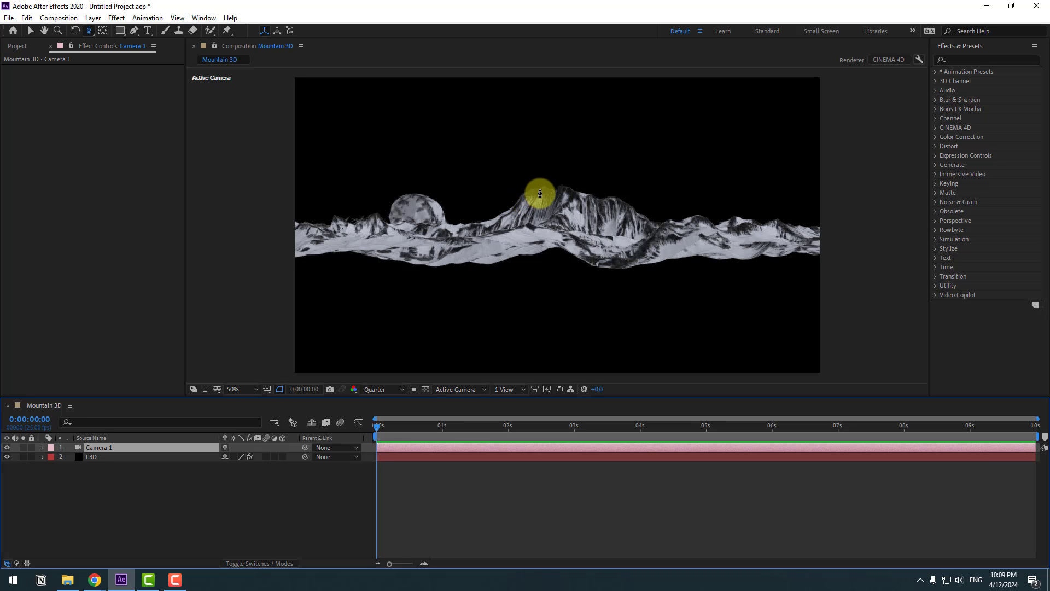
drag(539, 192, 596, 225)
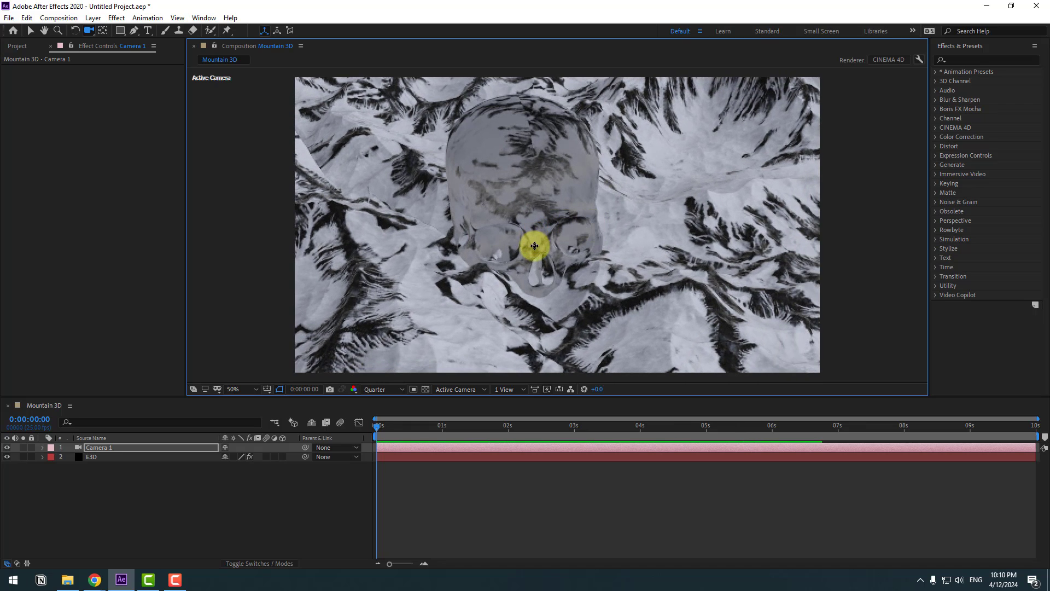
drag(534, 246, 501, 286)
key(v)
- Enable ambient occlusion in the E3D layer's Element render settings and set the SSAO intensity to 6.2
click(99, 461)
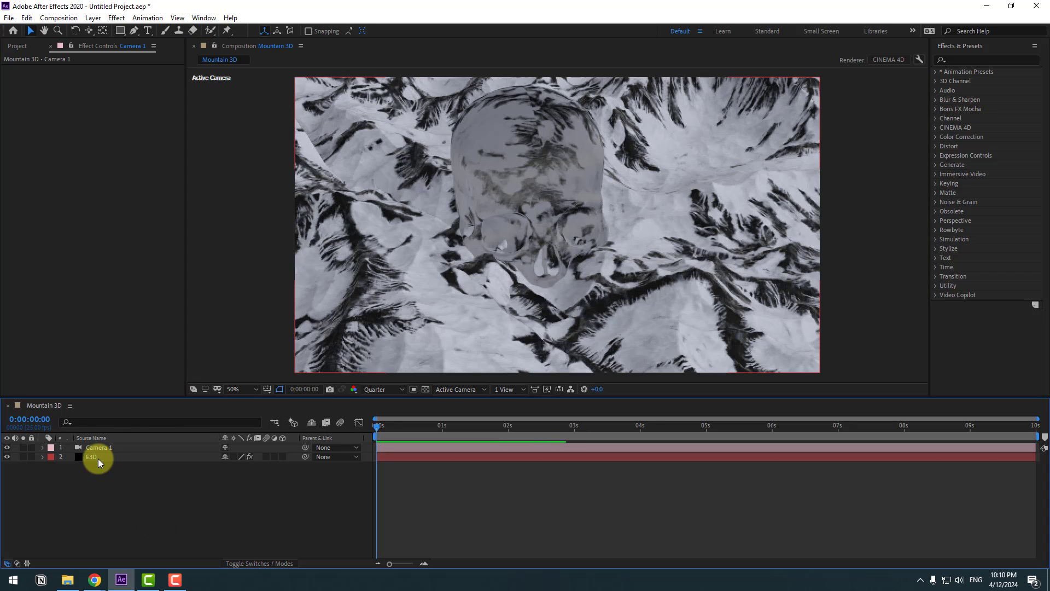
click(17, 190)
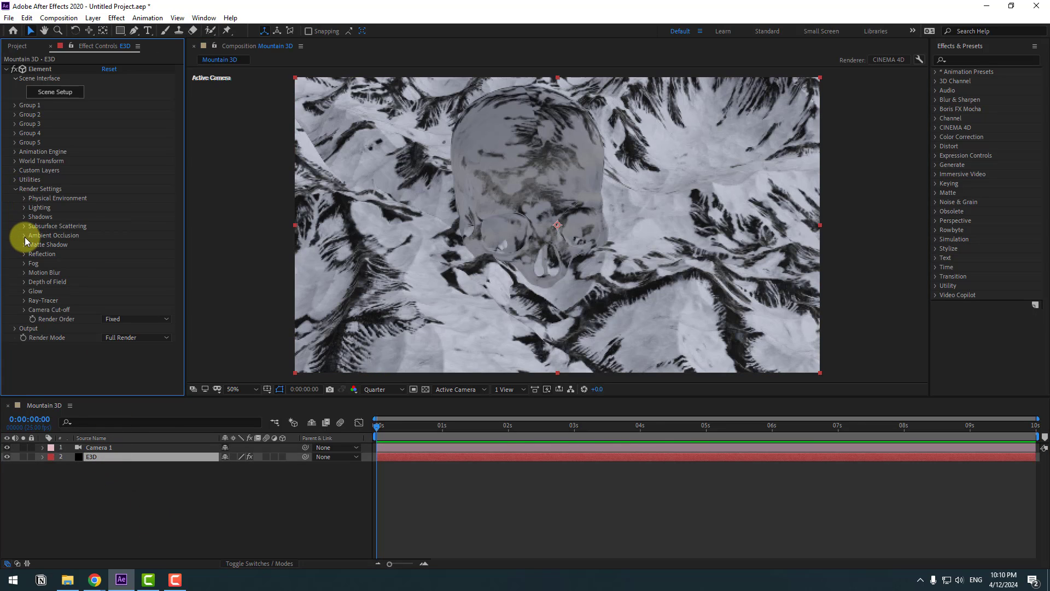
click(24, 235)
click(105, 245)
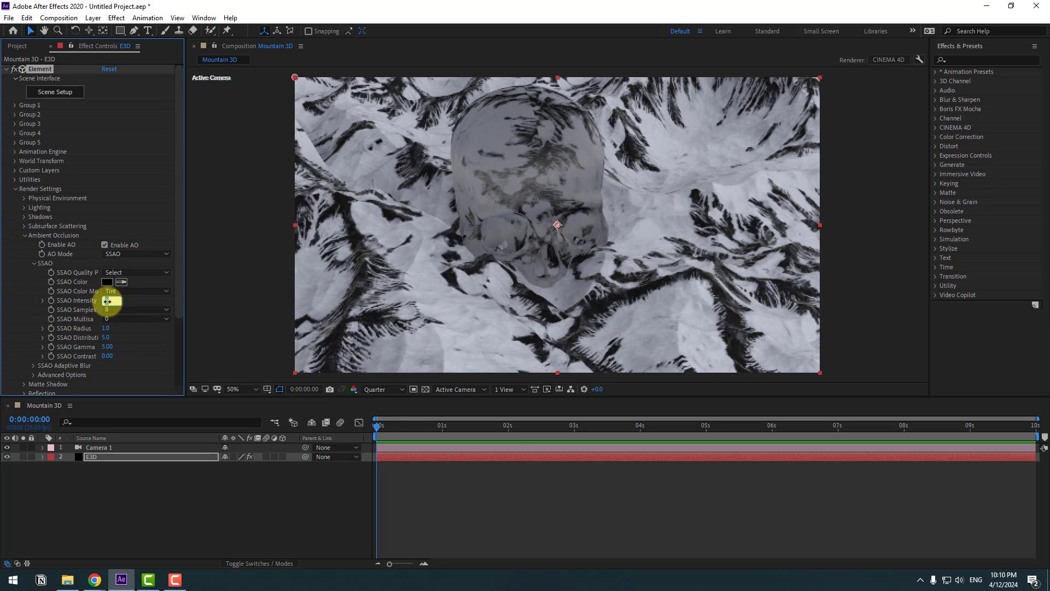
key(Return)
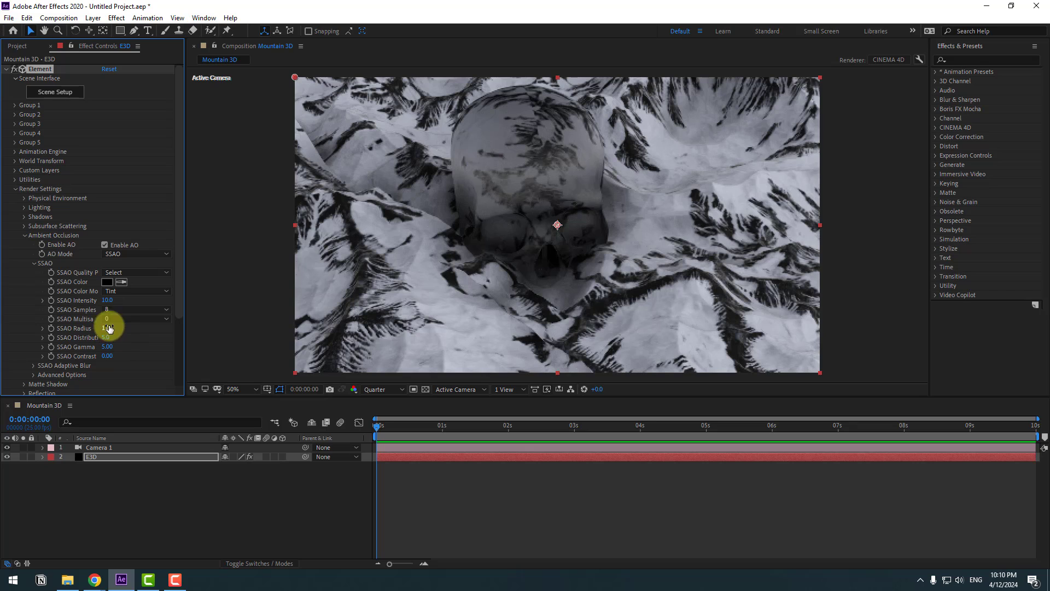
drag(105, 300, 98, 301)
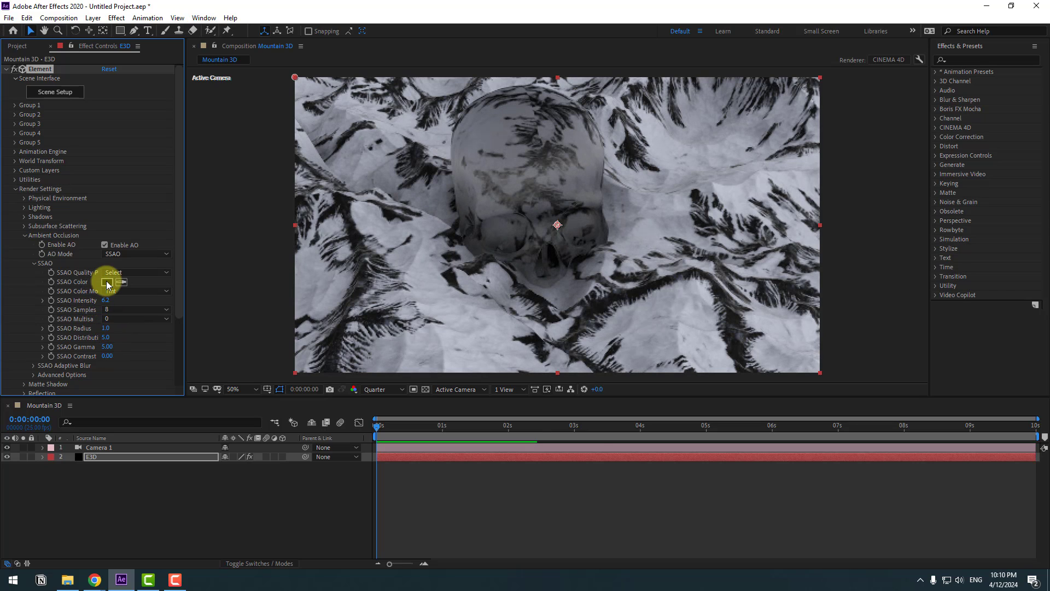
- Set the SSAO color to dark gray 424242
click(106, 282)
drag(275, 536, 273, 514)
click(506, 417)
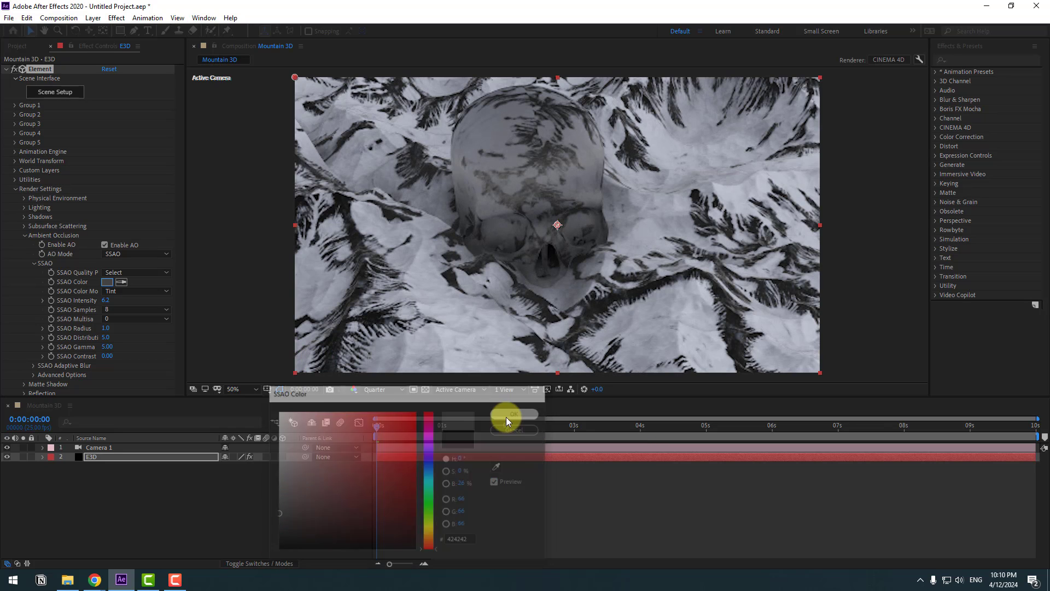
- Set the SSAO radius to 3.4 and the SSAO distribution to 6.1
mouse_move(104, 328)
mouse_down()
mouse_move(133, 327)
mouse_move(117, 323)
mouse_move(105, 339)
mouse_up()
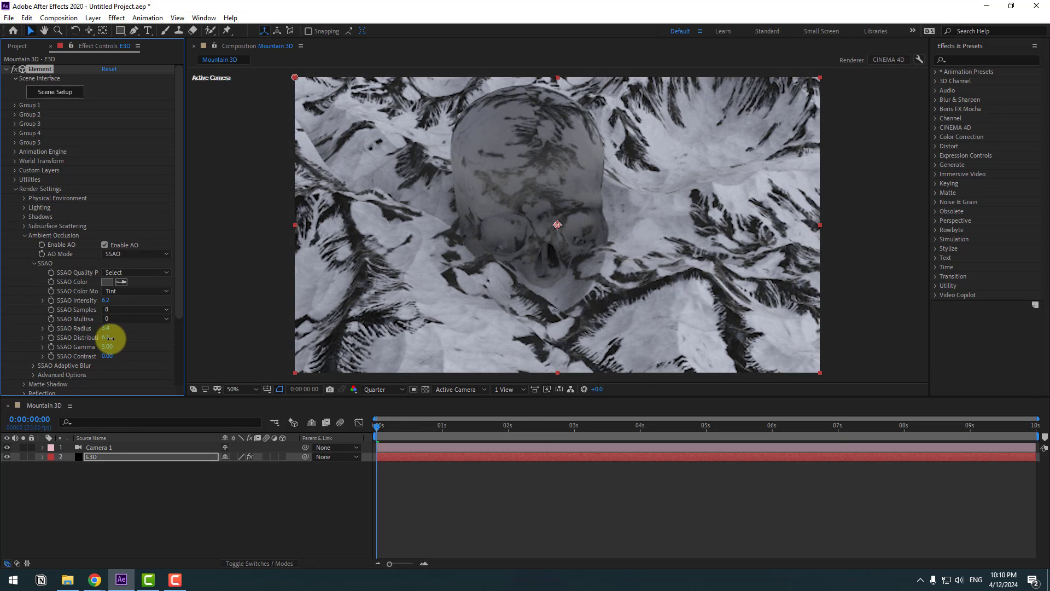
click(226, 485)
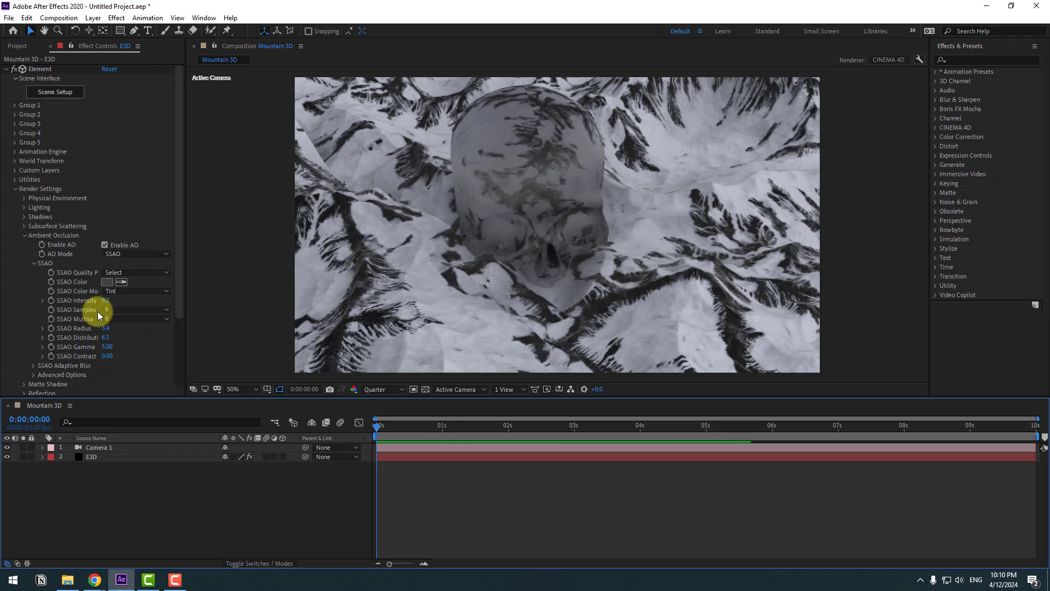
click(35, 265)
click(24, 236)
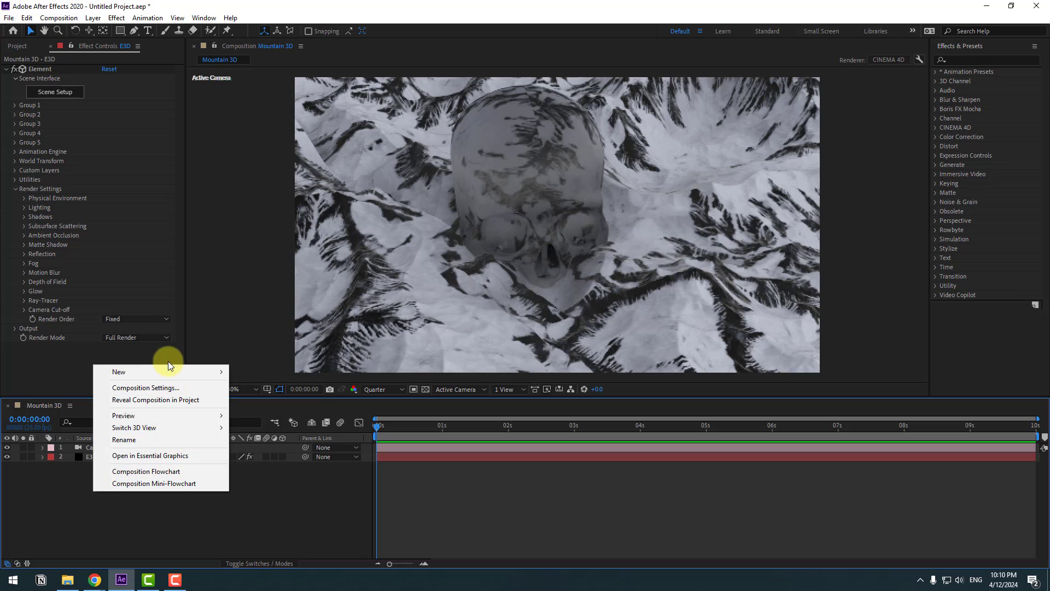
- Add a white shadow-casting parallel light with no falloff and 50% shadow darkness, and set its intensity to 234%
mouse_move(180, 372)
click(265, 411)
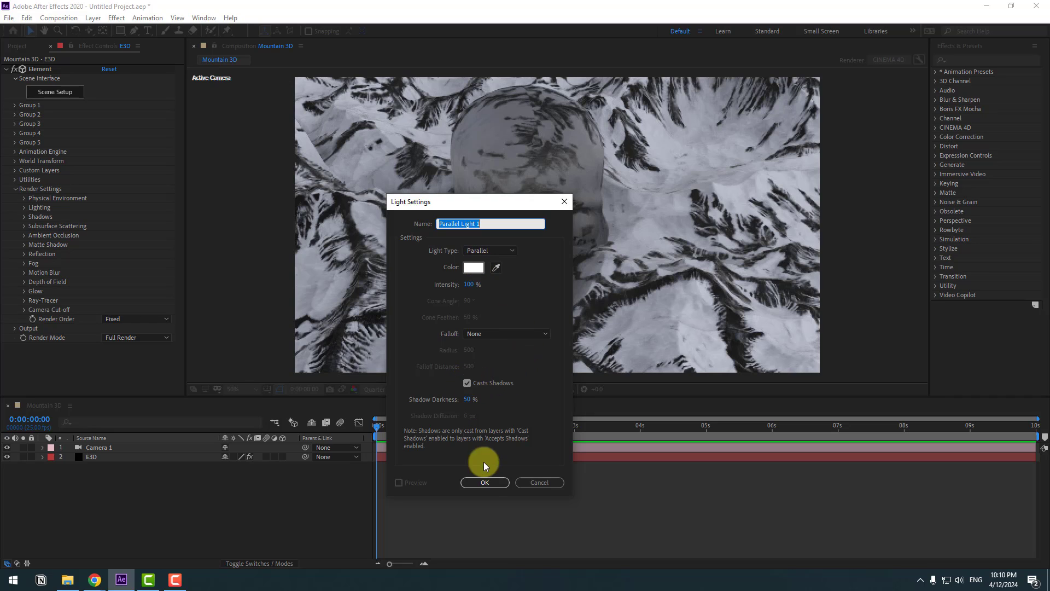
click(479, 482)
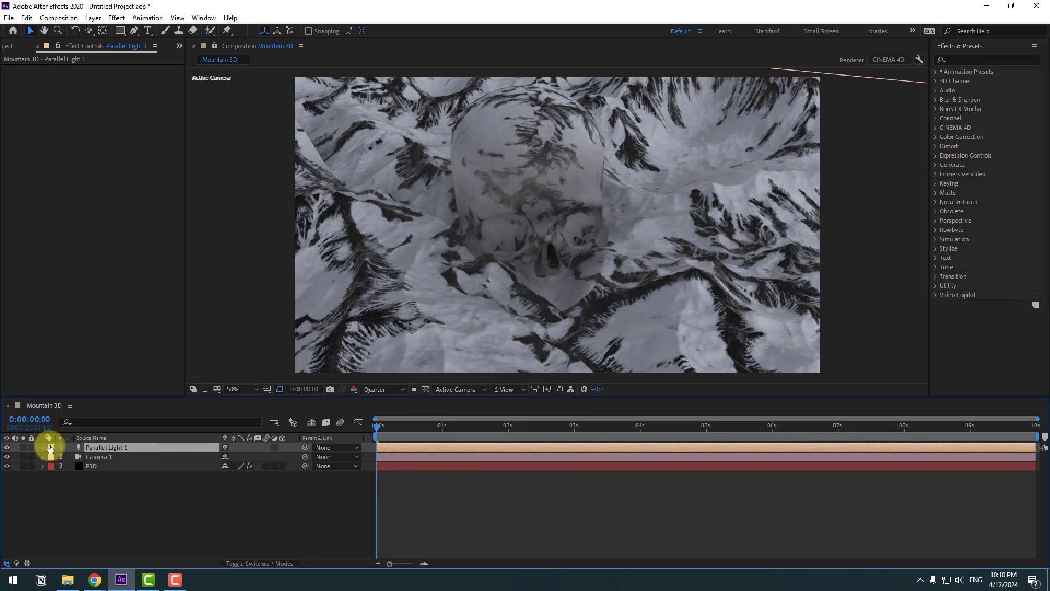
click(52, 465)
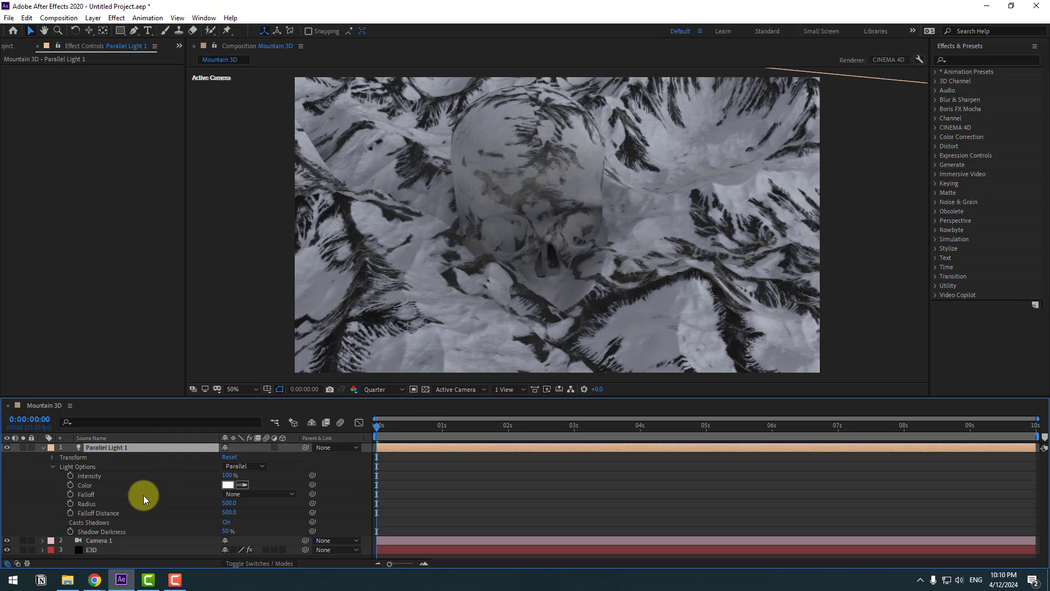
drag(224, 477, 283, 472)
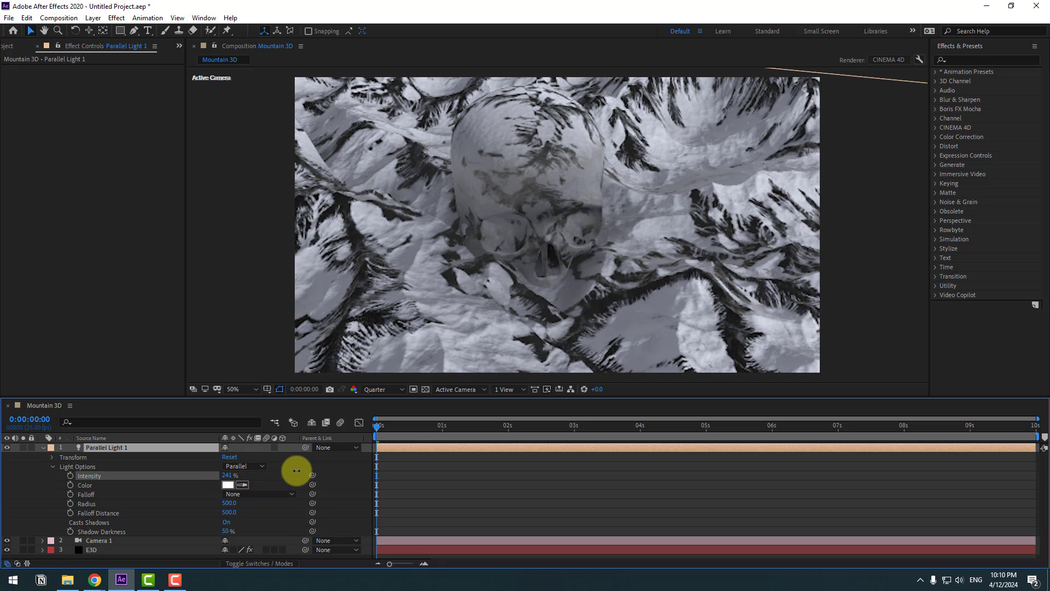
click(159, 472)
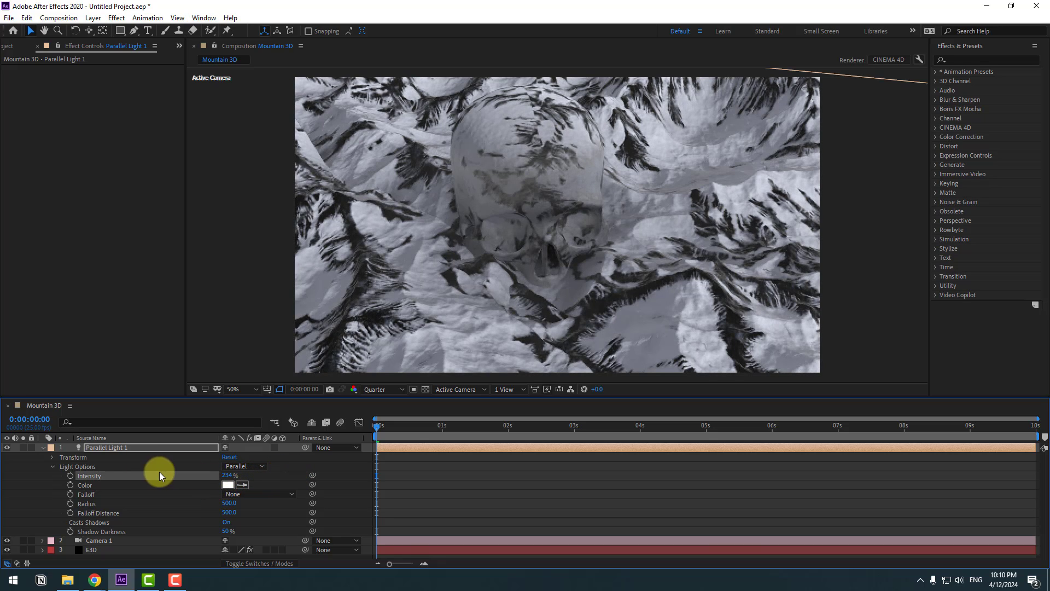
- Set the parallel light's point of interest to 899, 434, -65 and keyframe it at 0:00:00:00
click(52, 457)
drag(250, 469, 193, 467)
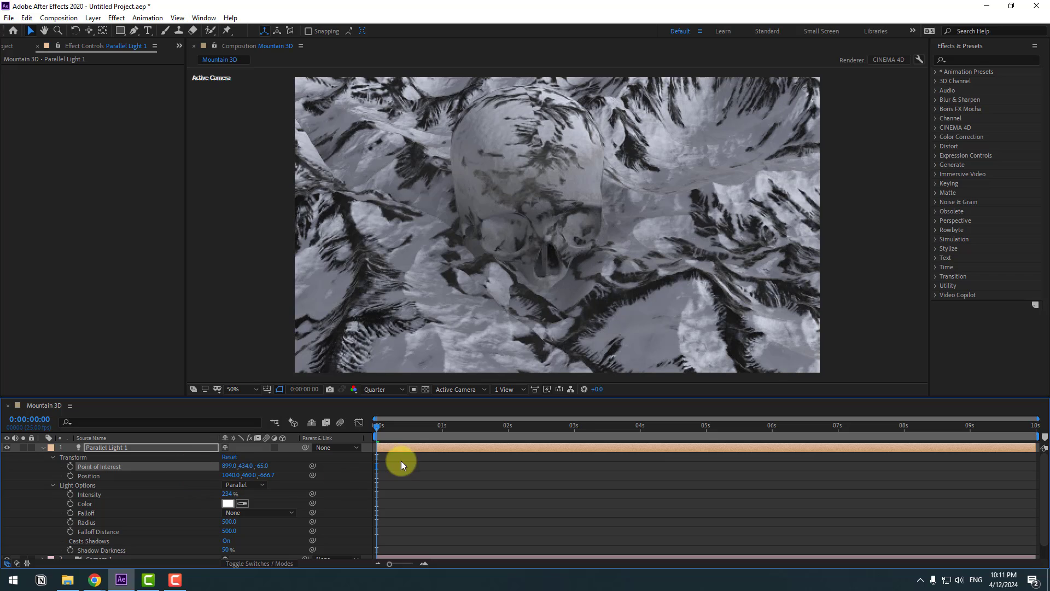
click(70, 468)
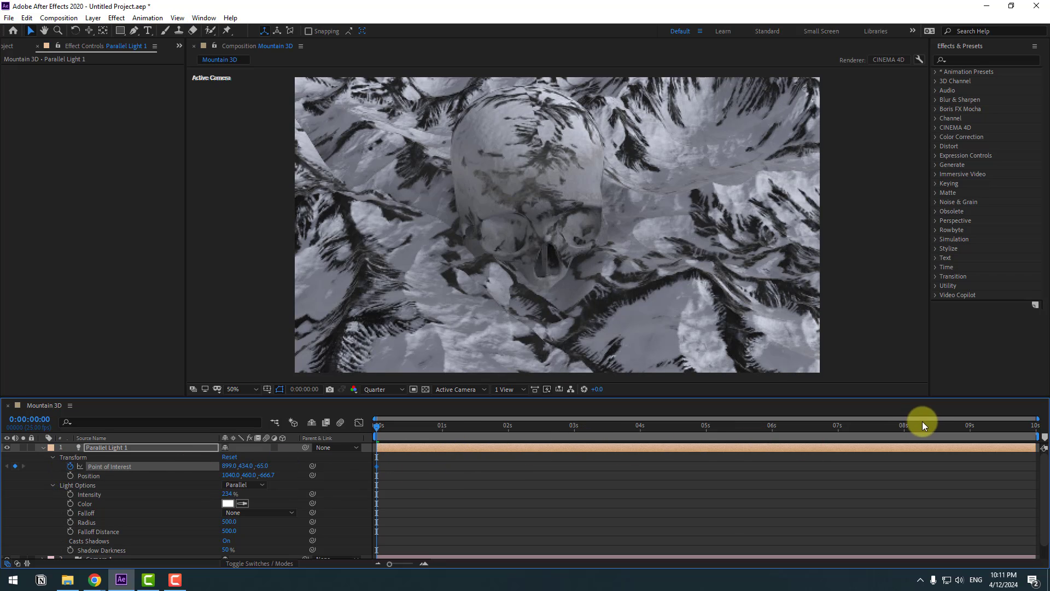
- Keyframe the light's point of interest at 1357, 434, -65 at 0:00:09:24 and return to the composition's start
drag(924, 425, 1043, 425)
drag(231, 466, 824, 415)
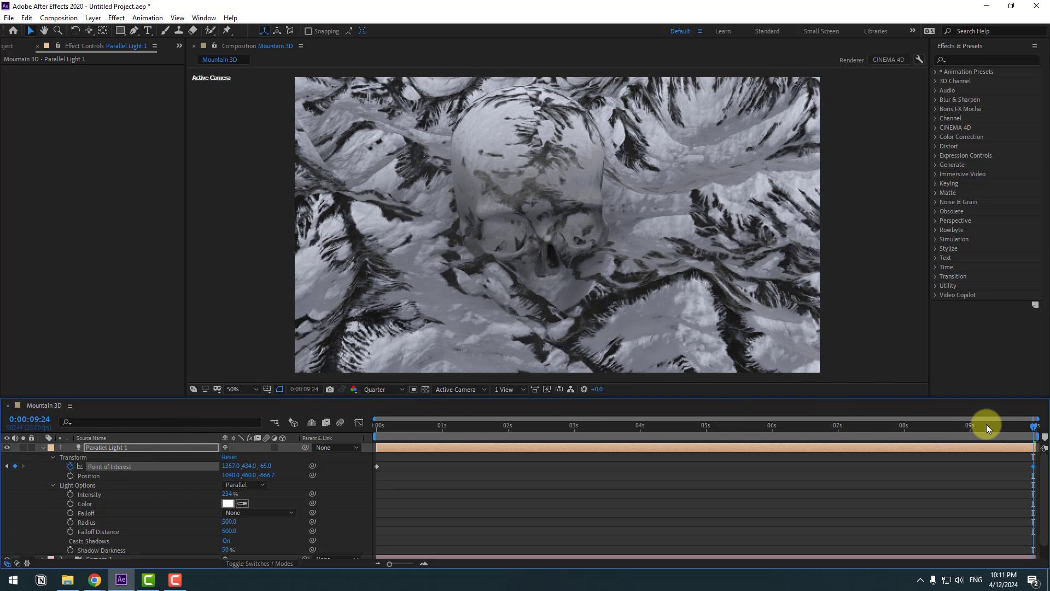
drag(1019, 425, 68, 469)
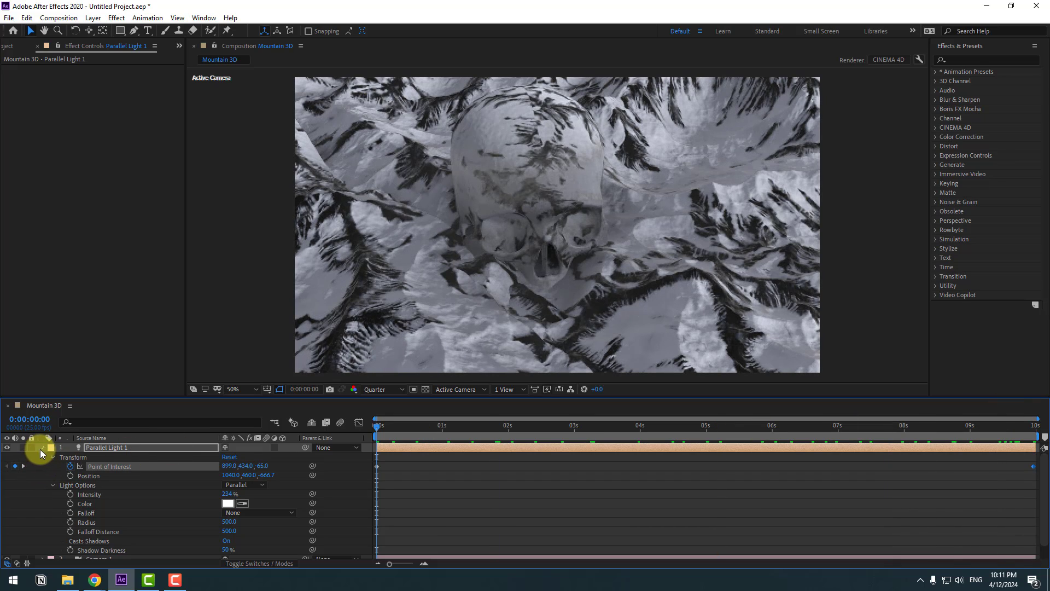
click(41, 448)
- Enable shadows in the E3D layer's Element render settings and set the shadow mode to Ray-Traced
click(93, 466)
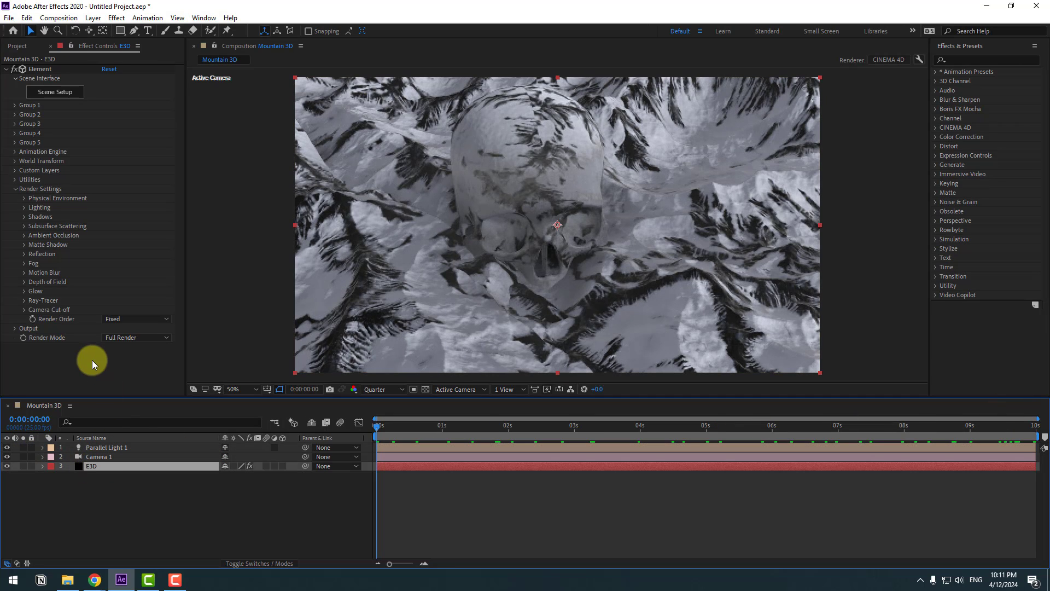
click(25, 217)
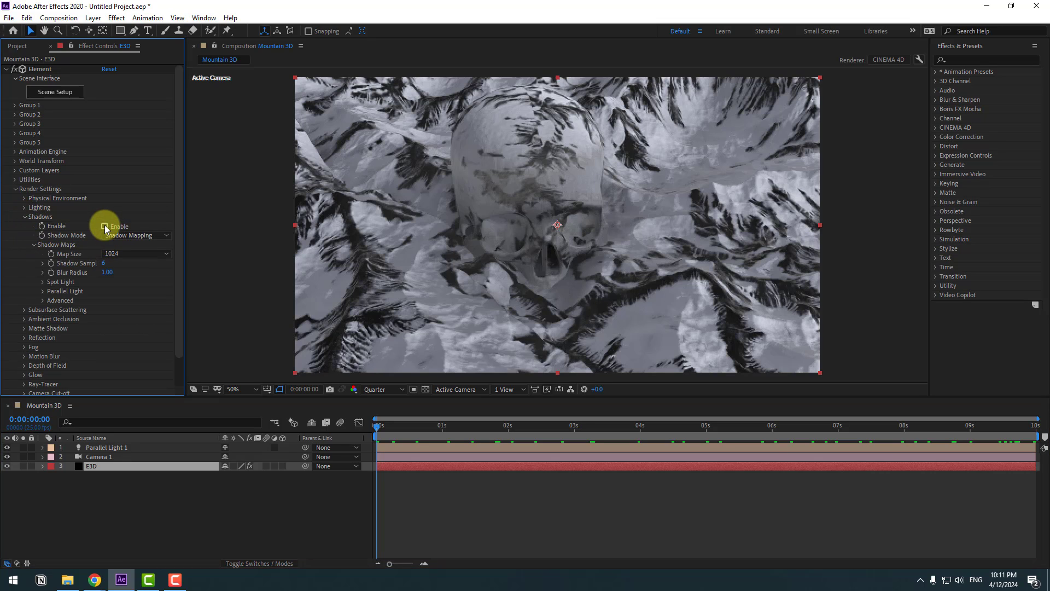
click(105, 227)
click(121, 238)
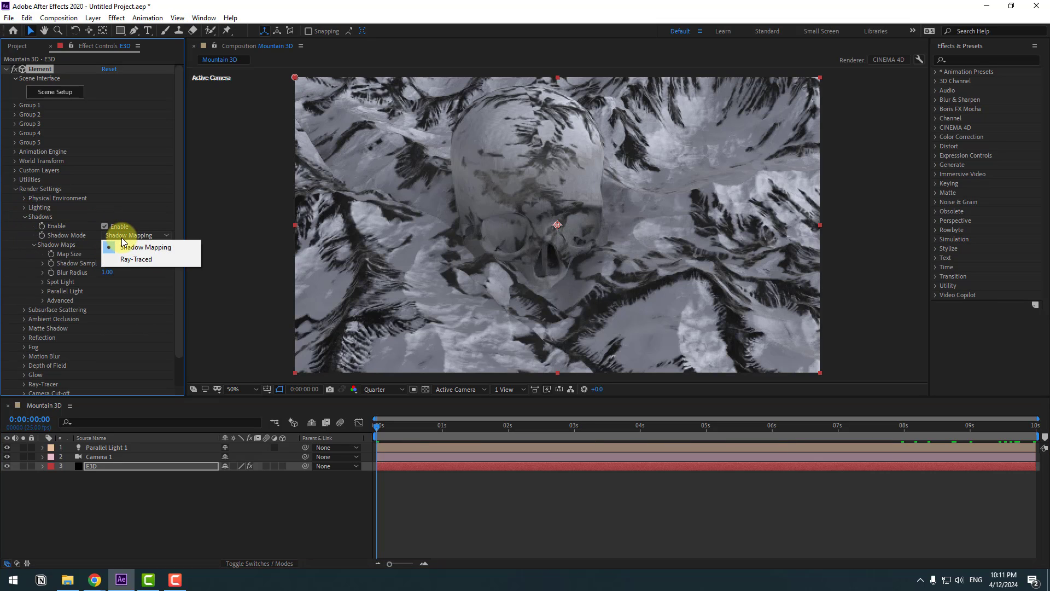
click(145, 261)
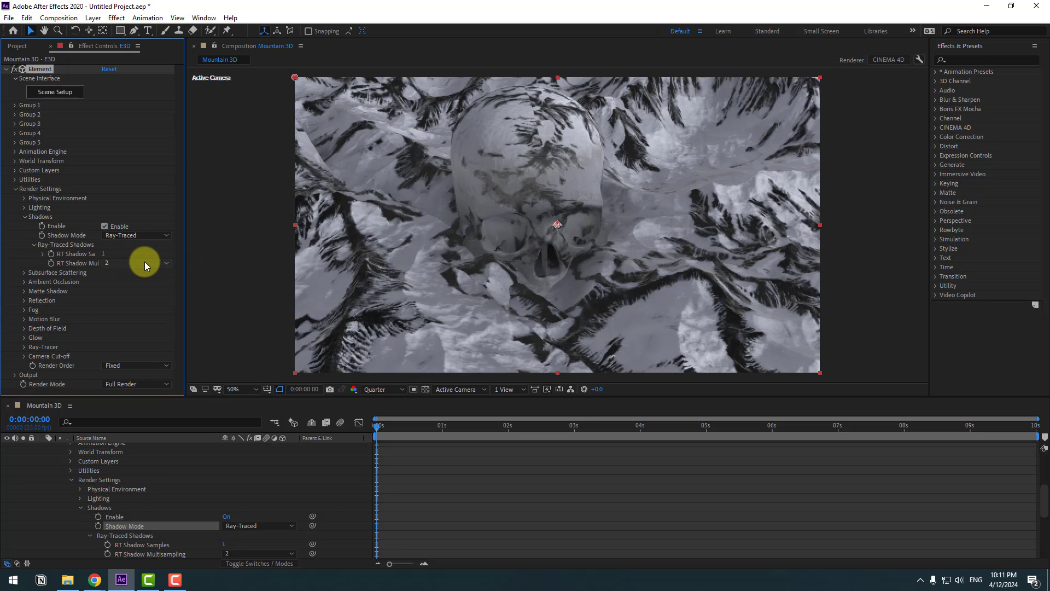
scroll(82, 469, up, 5)
click(41, 469)
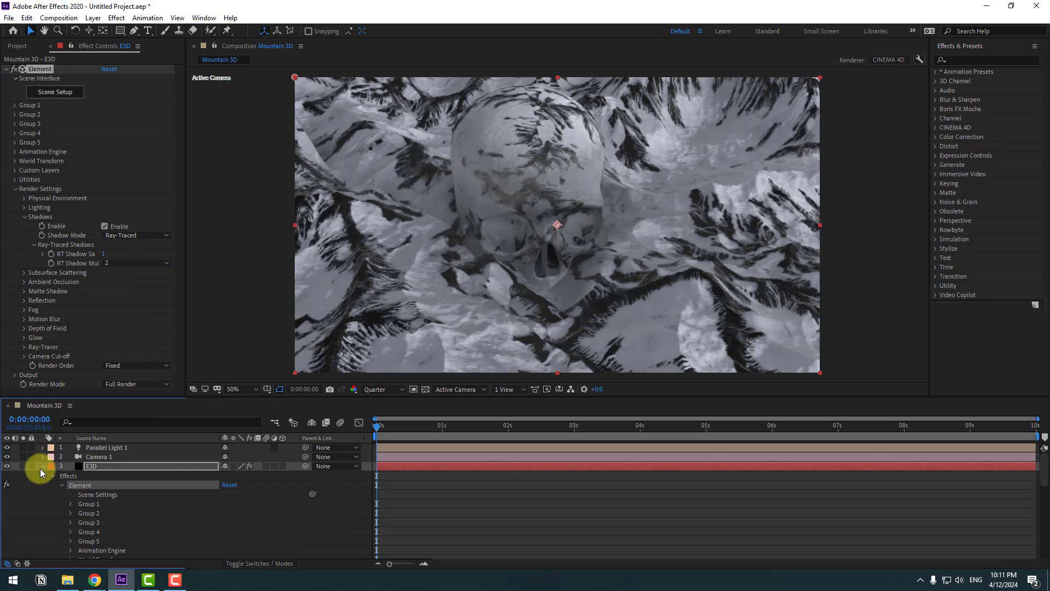
- Compare the snowy skull scene with the parallel light hidden and shown, leaving the light on
click(94, 464)
click(97, 449)
click(8, 447)
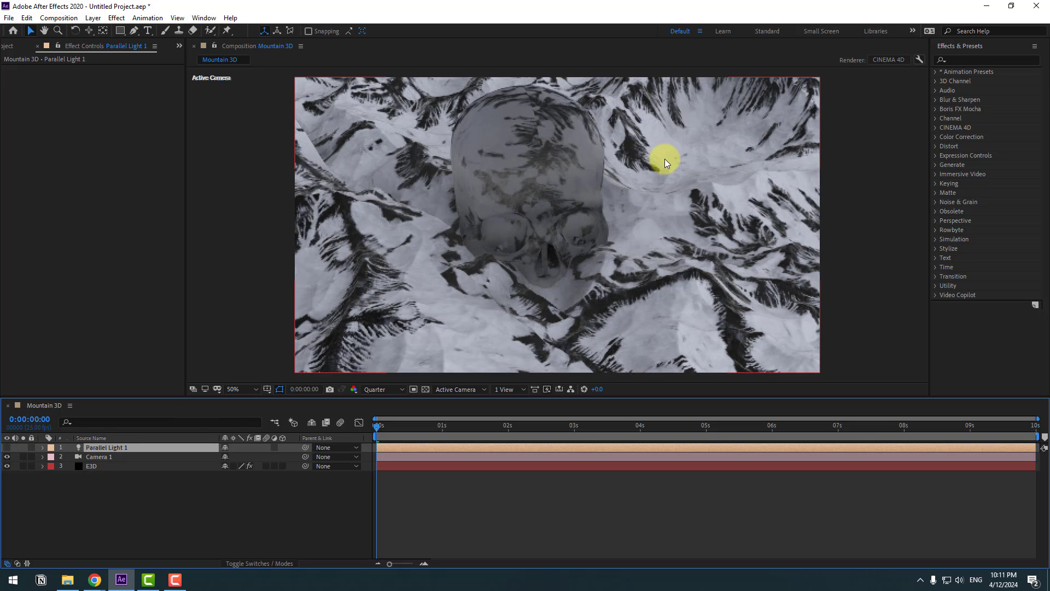
click(8, 454)
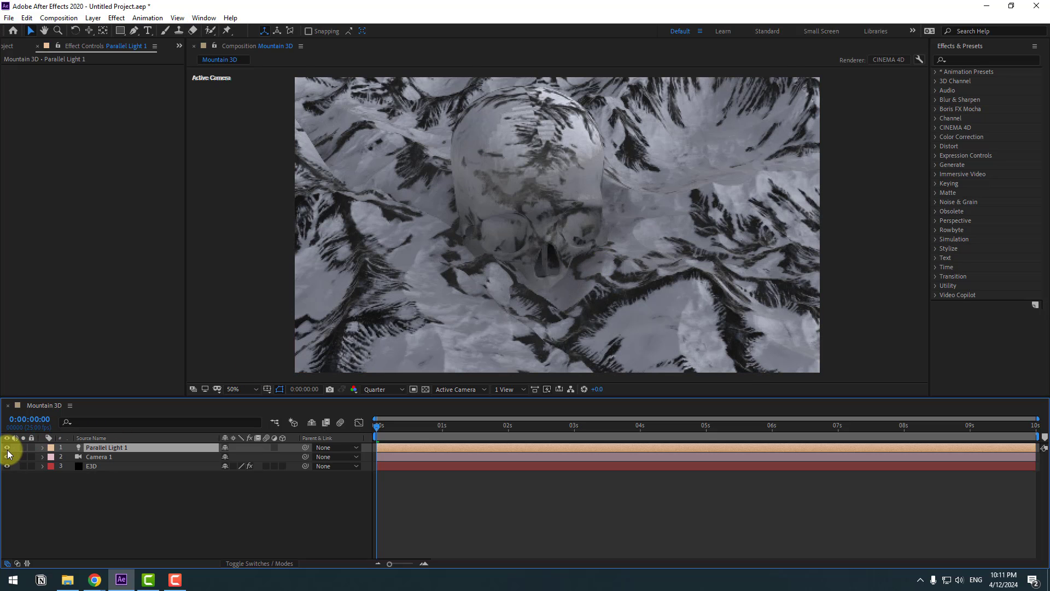
click(7, 450)
click(7, 450)
click(7, 450)
click(8, 450)
click(8, 452)
click(7, 452)
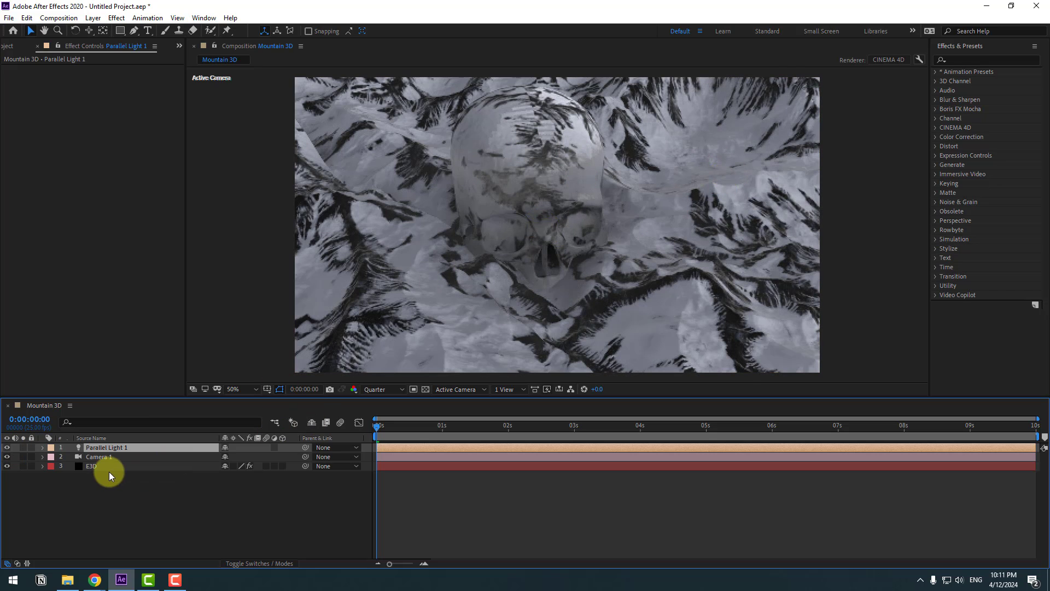
- Enable fog in the E3D layer's Element render settings, with fog color CCCCCC and a fog range of 9350
click(95, 466)
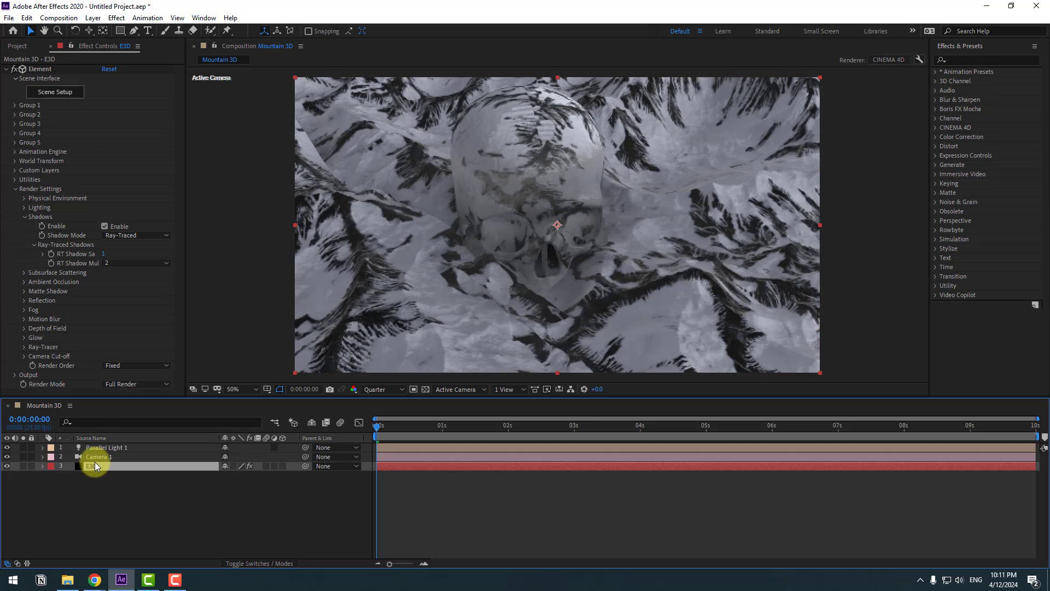
click(24, 217)
click(23, 263)
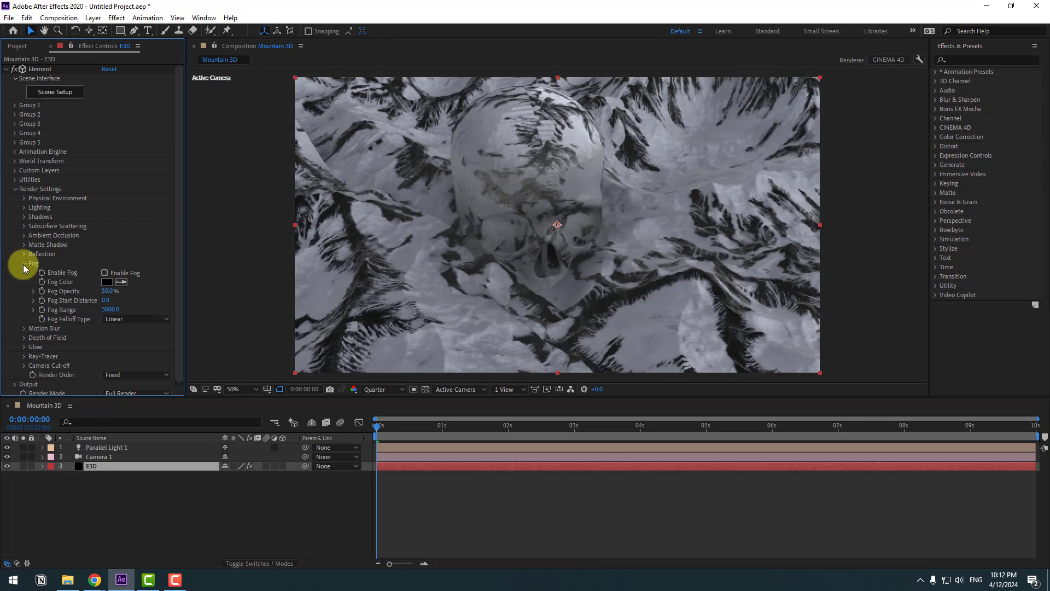
click(104, 273)
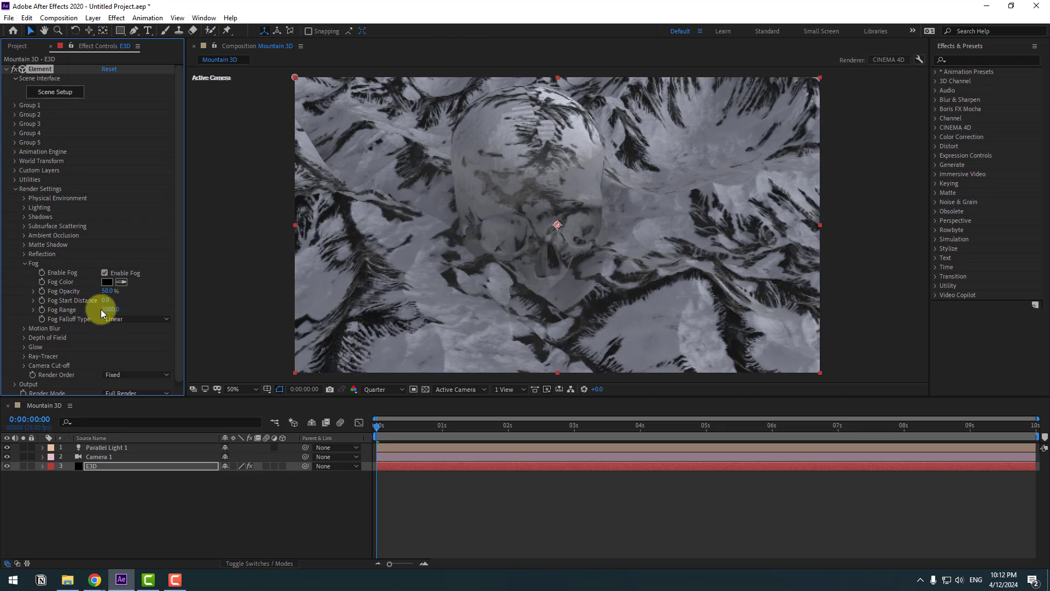
click(107, 282)
mouse_move(300, 481)
mouse_down()
mouse_move(258, 462)
mouse_move(257, 437)
mouse_up()
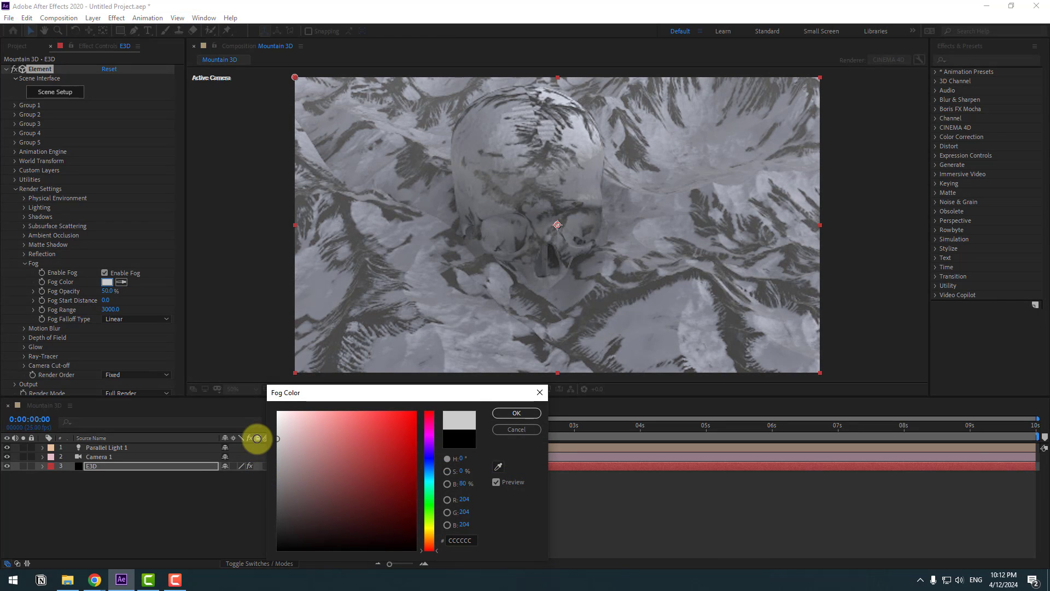
click(499, 413)
drag(107, 308, 419, 270)
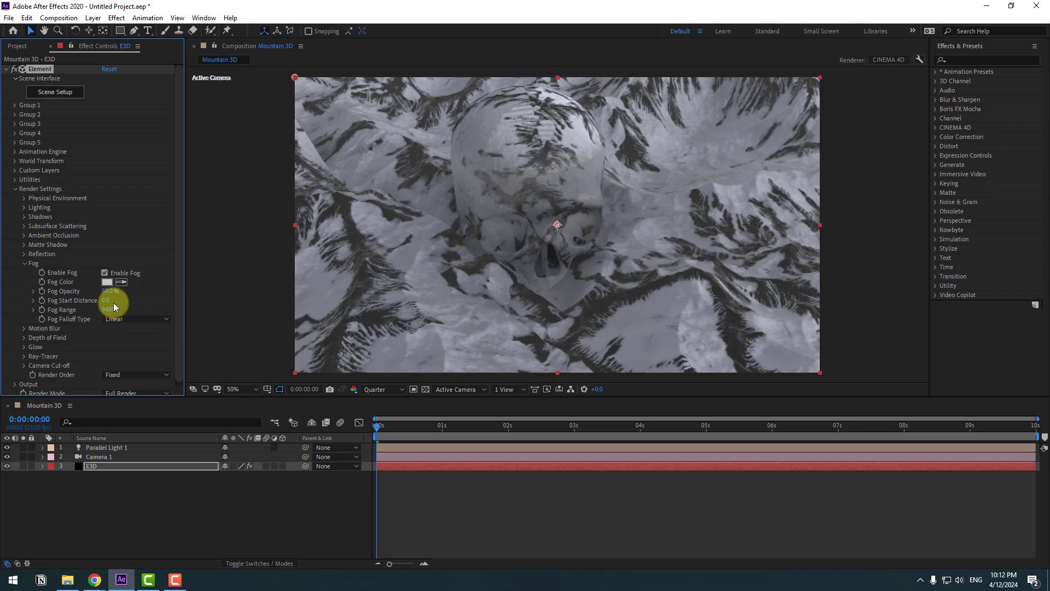
drag(107, 302, 2, 323)
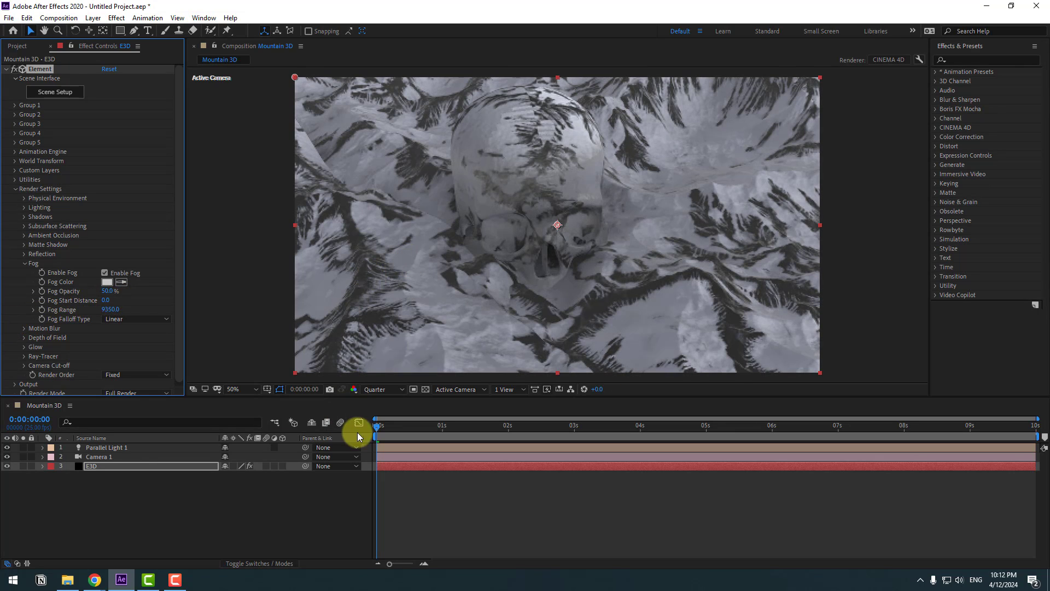
- Keyframe Camera 1's point of interest, position, orientation and X, Y and Z rotations at 0:00:00:00
click(103, 458)
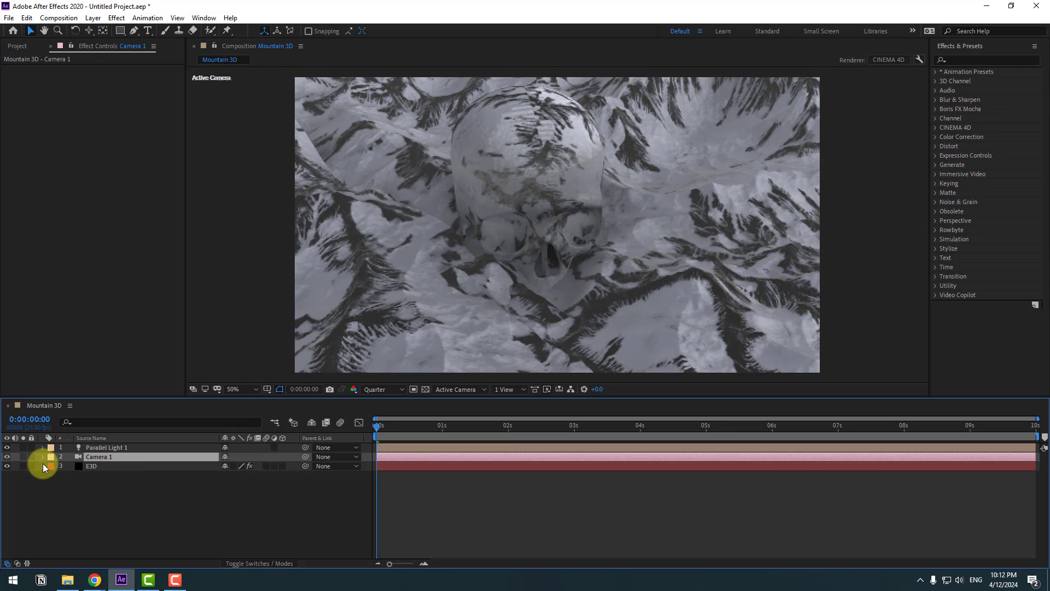
click(43, 458)
click(51, 467)
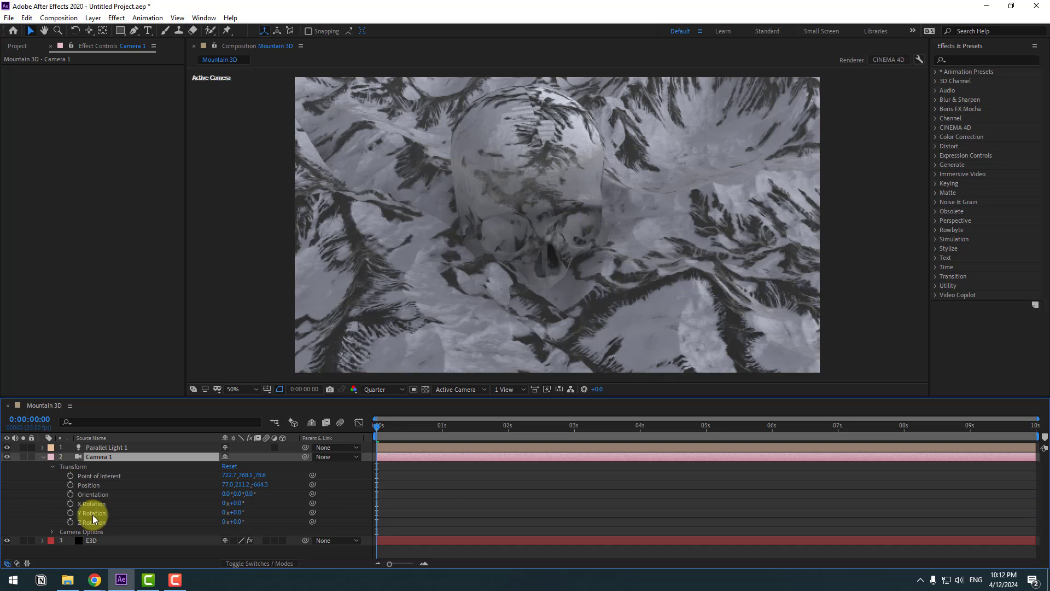
drag(70, 475, 105, 505)
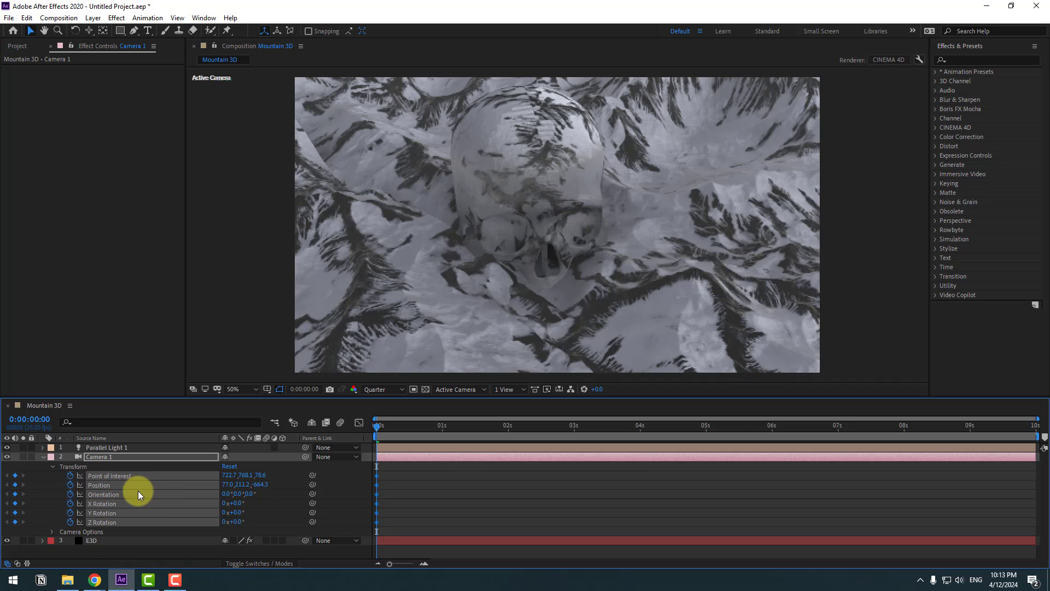
- At 0:00:09:24, pull the camera up and back to position -87.1, -191.0, -928.1 with point of interest 715.9, 820.6, 28.8
drag(597, 441, 1038, 430)
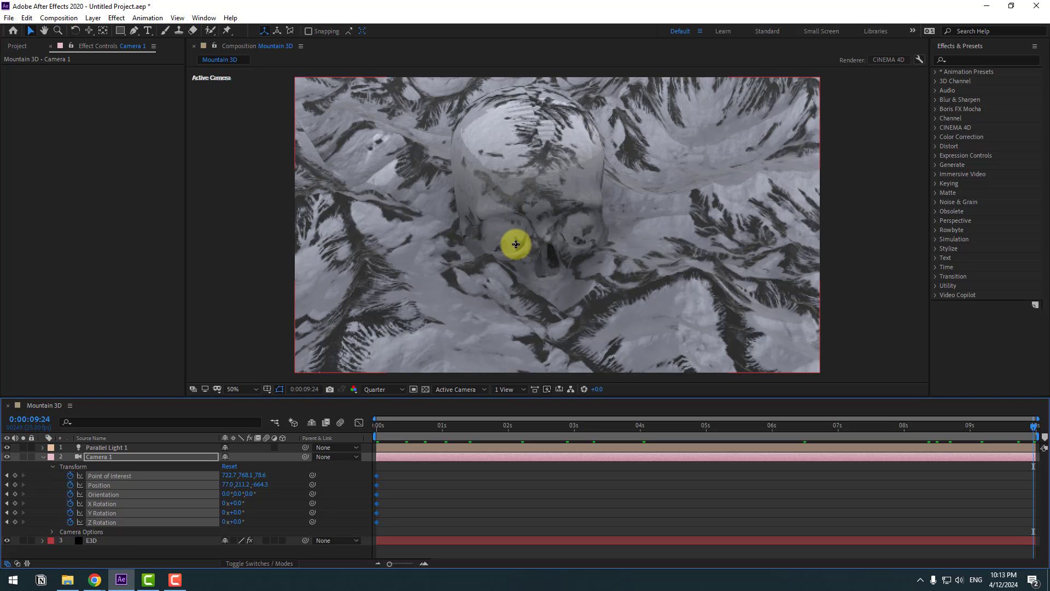
drag(515, 242, 504, 336)
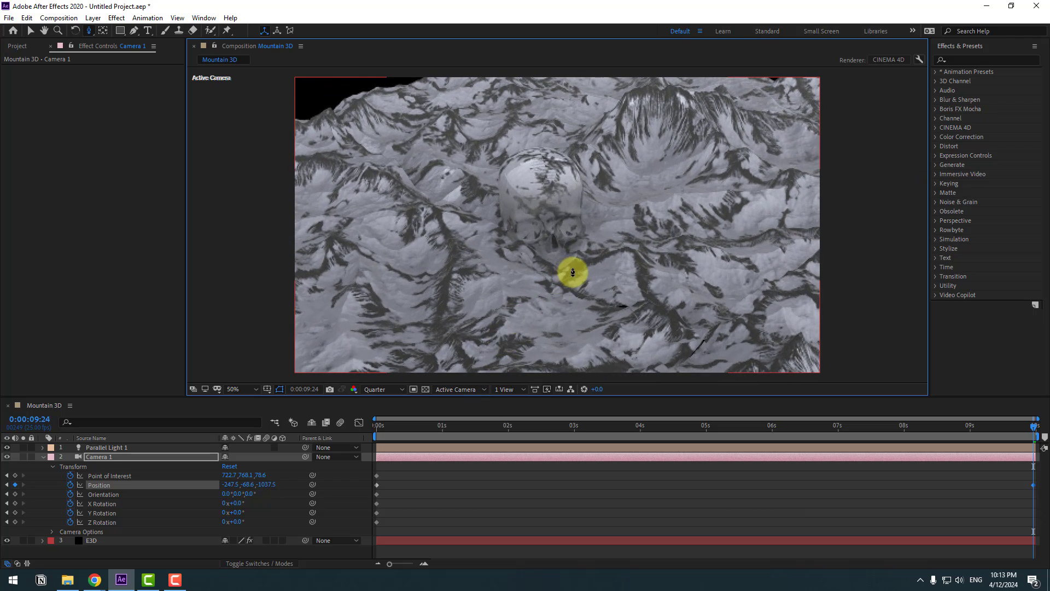
drag(577, 261, 554, 231)
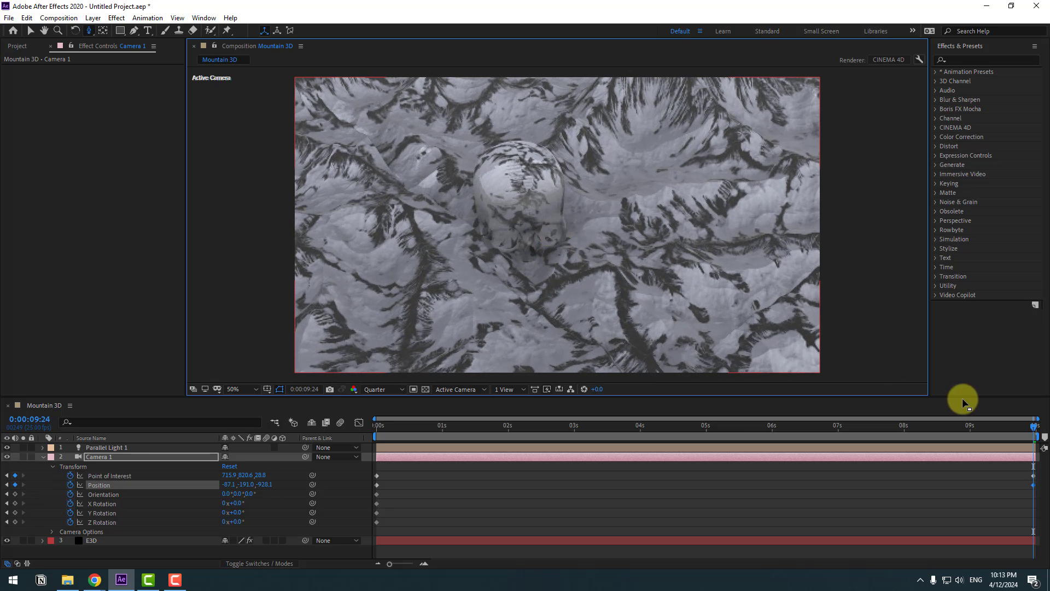
key(v)
- At 0:00:00:00, move the camera closer to the skull at position 146.7, 271.4, -584.0 and preview the camera move
drag(1033, 426, 350, 457)
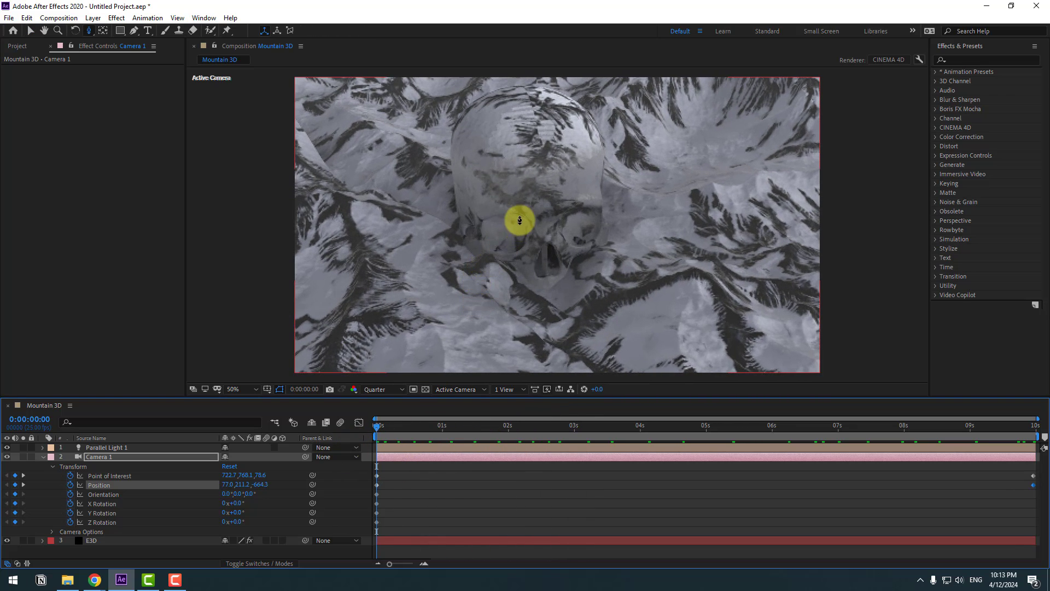
drag(516, 221, 530, 350)
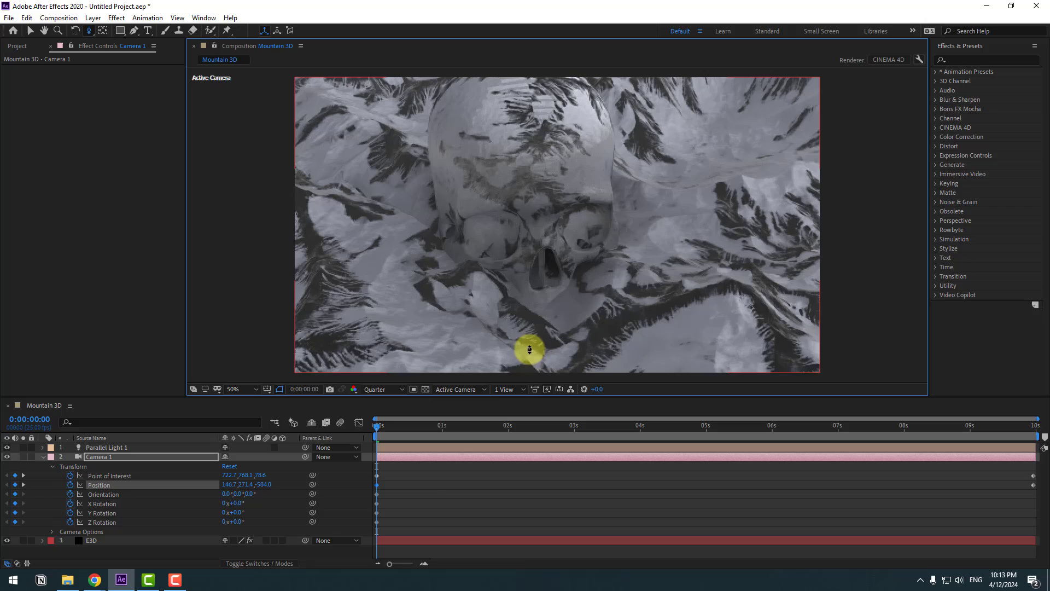
click(460, 484)
key(v)
key(space)
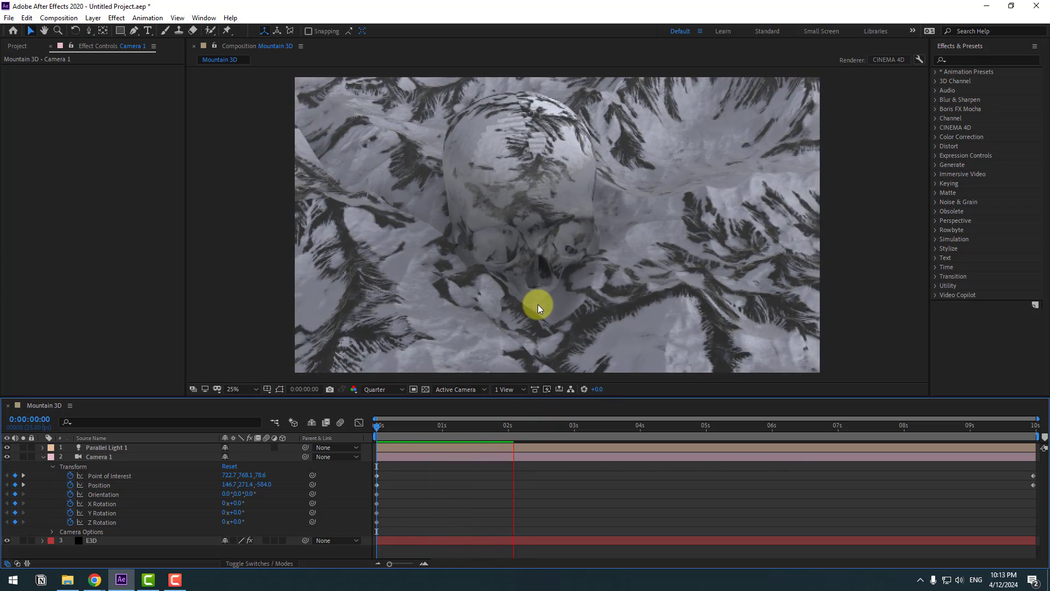
- While viewing 0:00:09:06, set the E3D layer's fog range to 800 and fog start distance to 940
drag(610, 427, 986, 426)
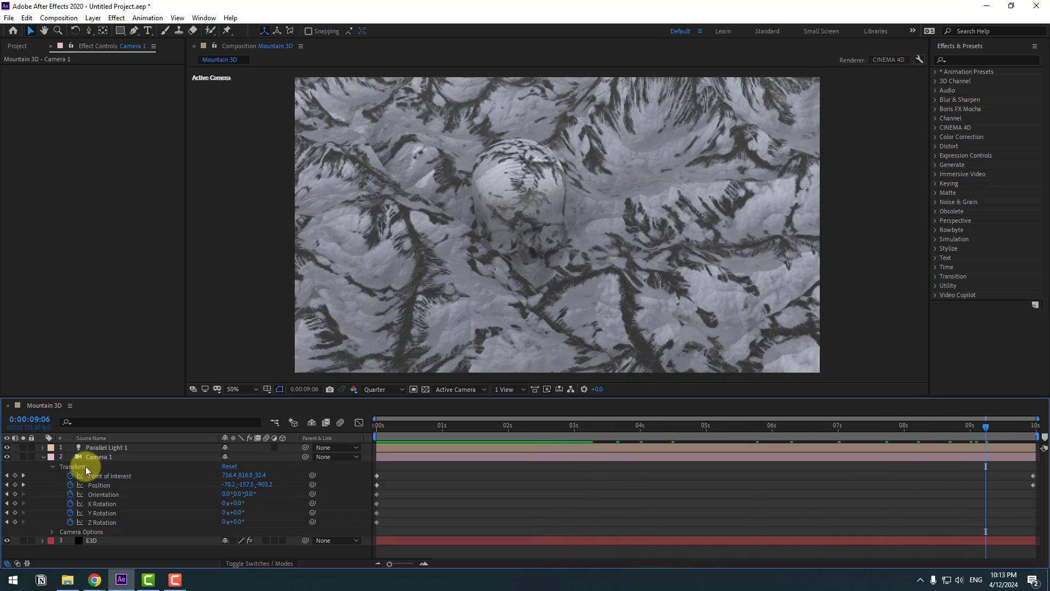
click(87, 539)
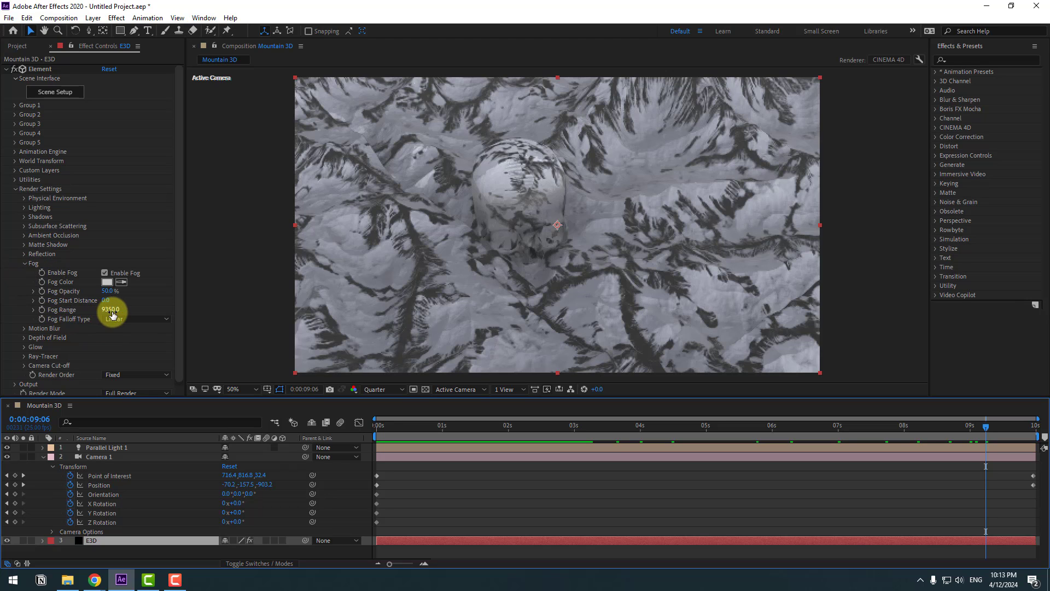
drag(108, 309, 38, 310)
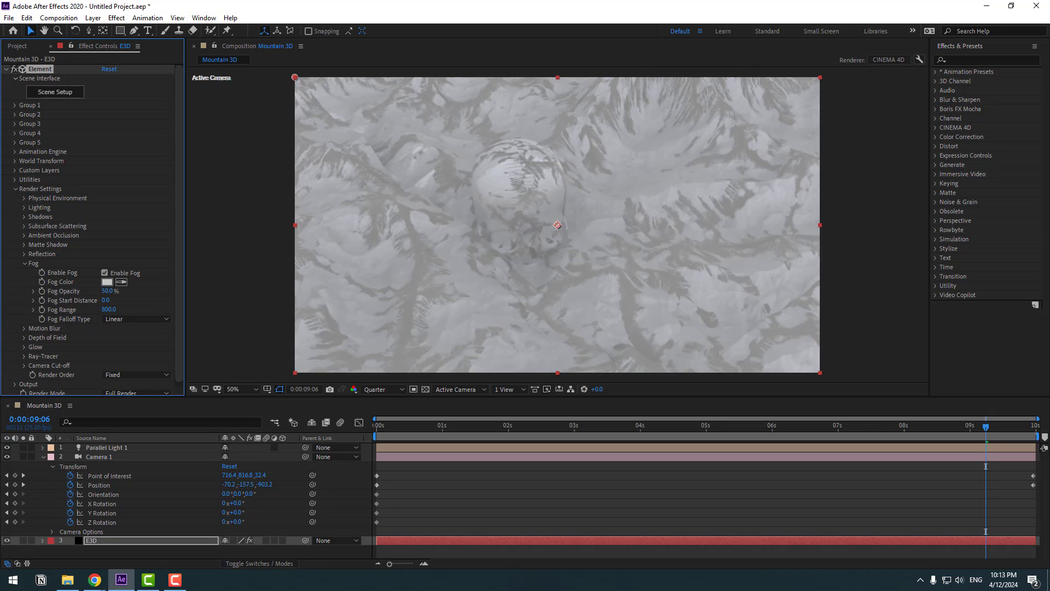
drag(106, 300, 152, 299)
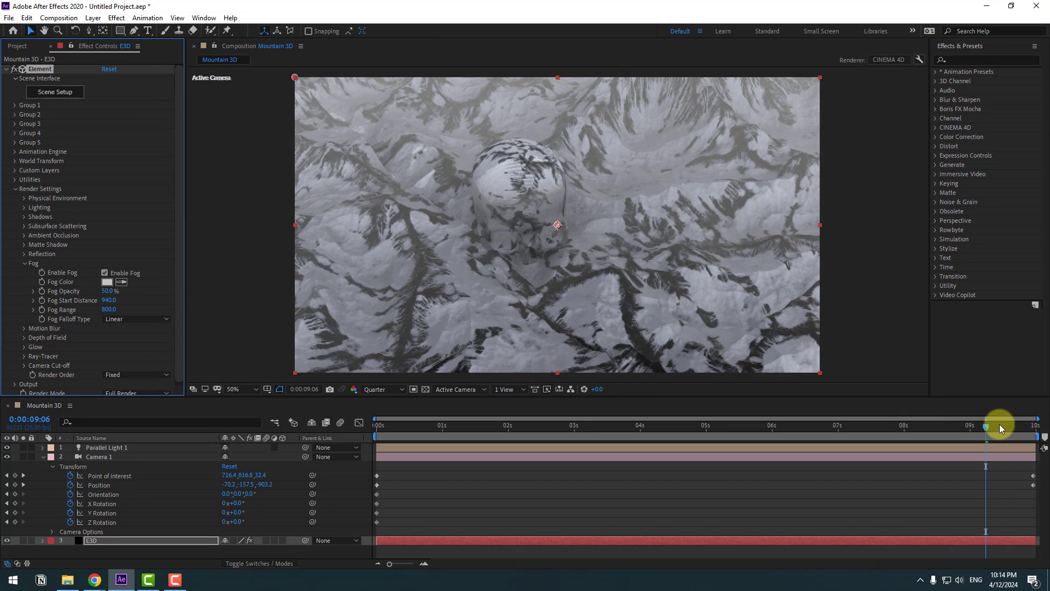
- Set the fog start distance to 510 while viewing the composition's first frame, and preview the fog across the animation
drag(1000, 424, 341, 458)
drag(109, 300, 84, 301)
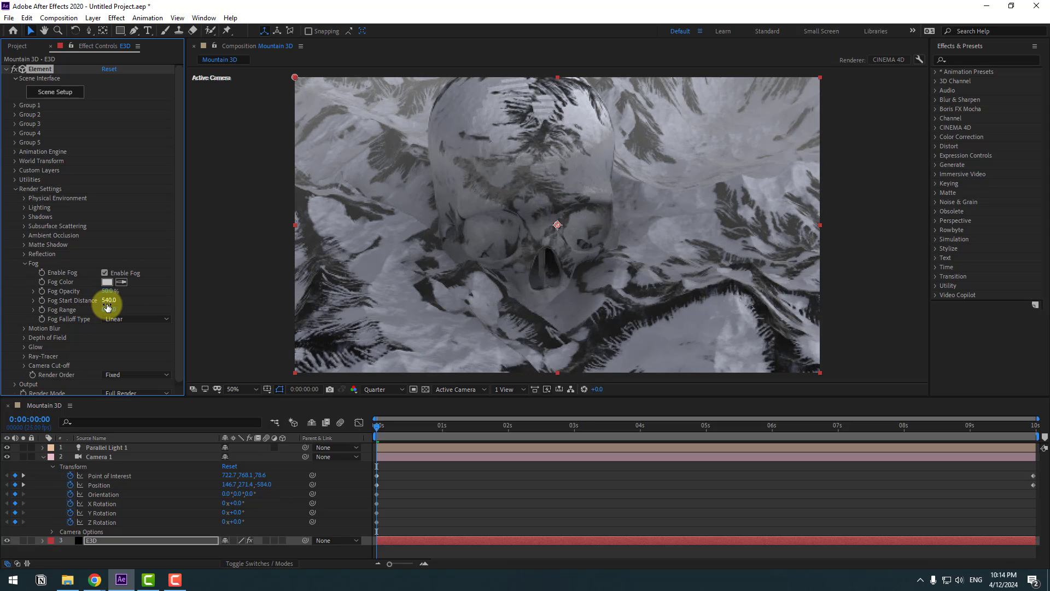
drag(110, 301, 102, 300)
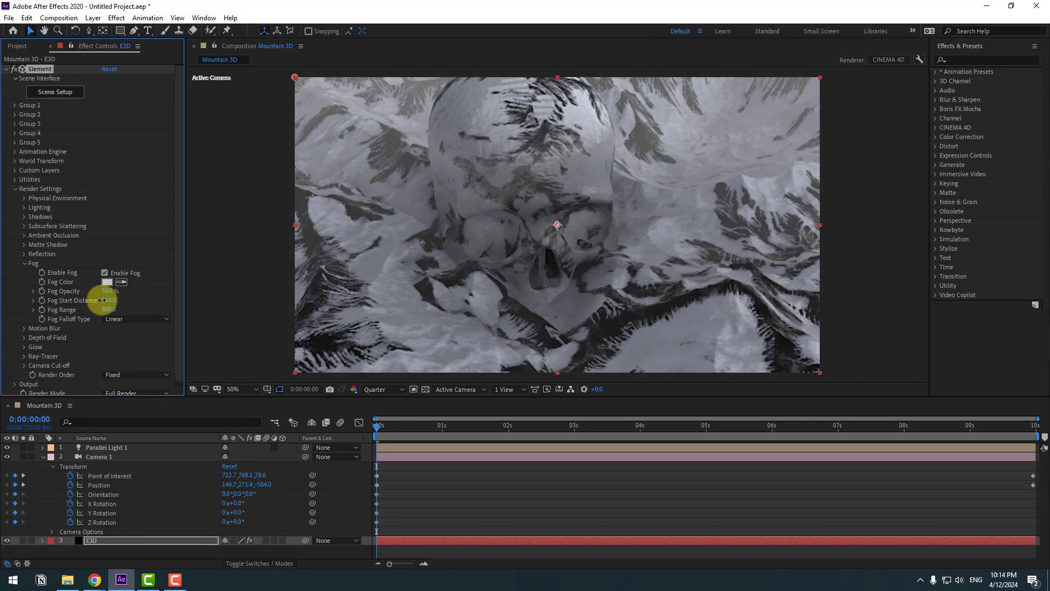
drag(379, 428, 1029, 425)
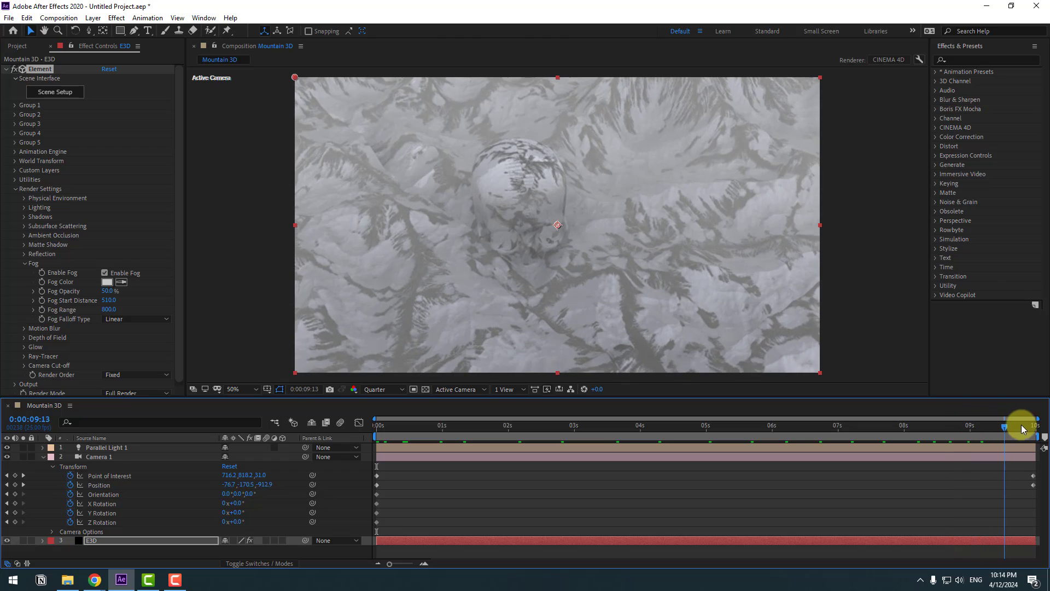
key(space)
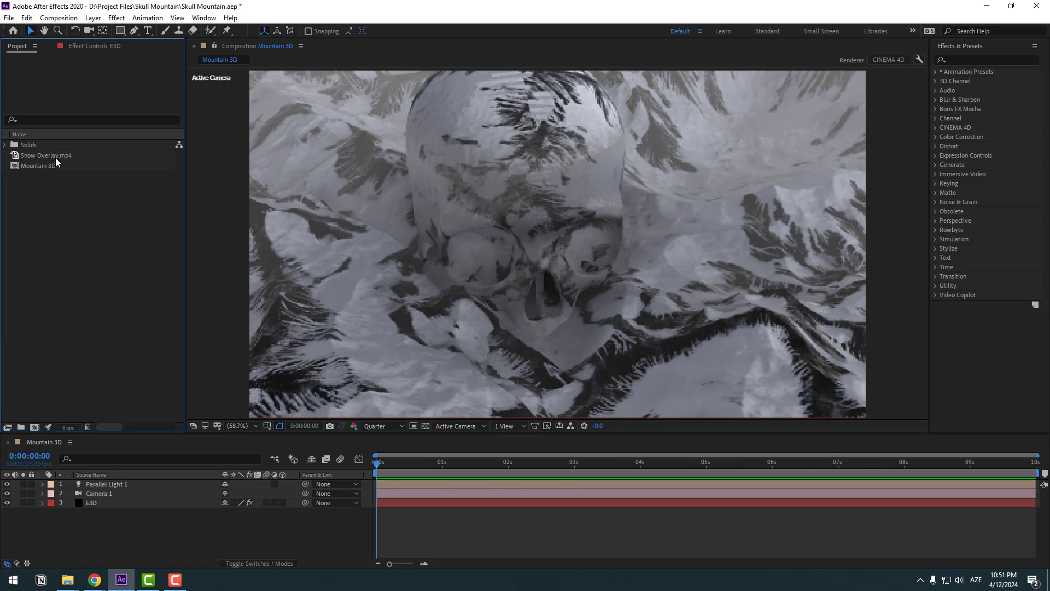
- Add Snow Overlay.mp4 as the topmost layer of Mountain 3D and scale it up to fill the frame
click(63, 156)
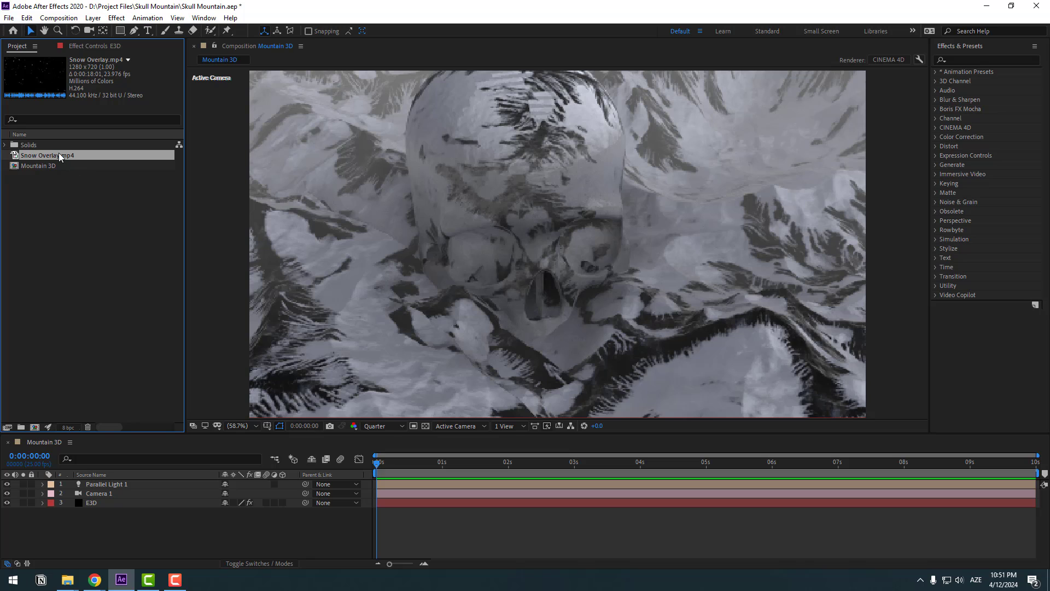
drag(168, 411, 104, 481)
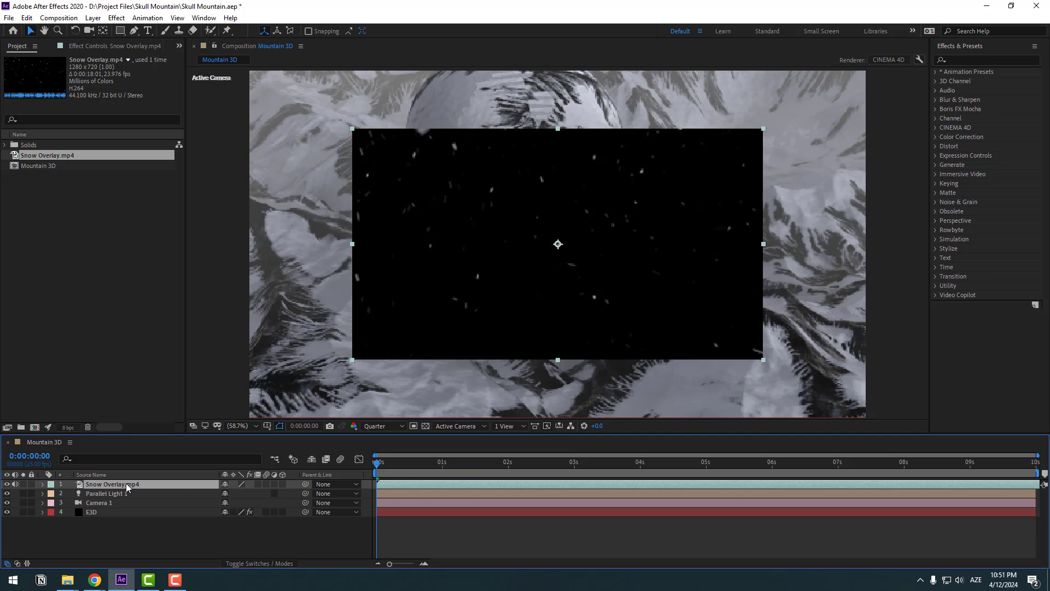
key(s)
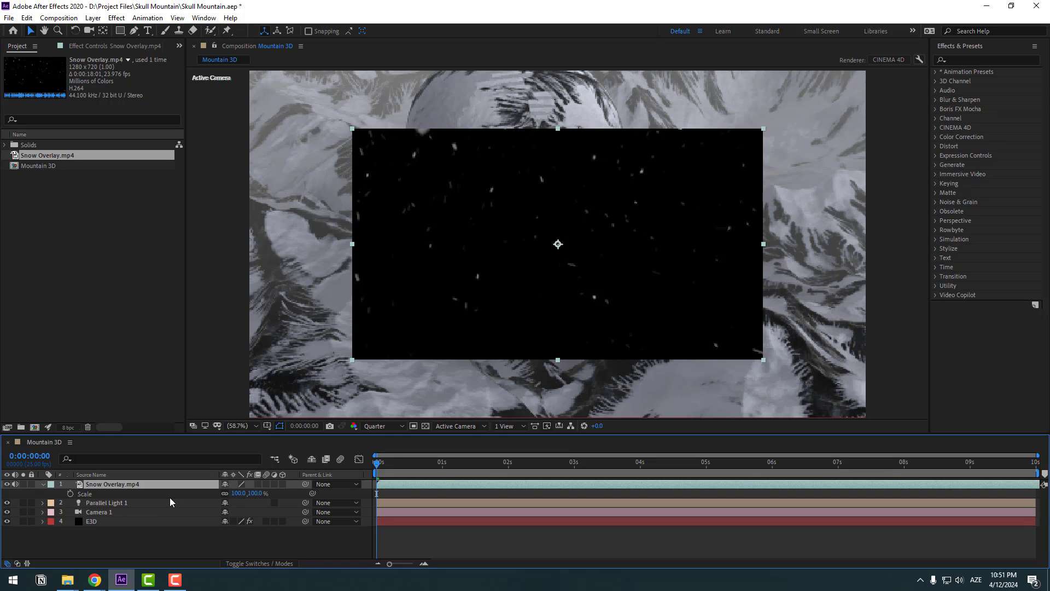
drag(235, 494, 264, 494)
click(42, 485)
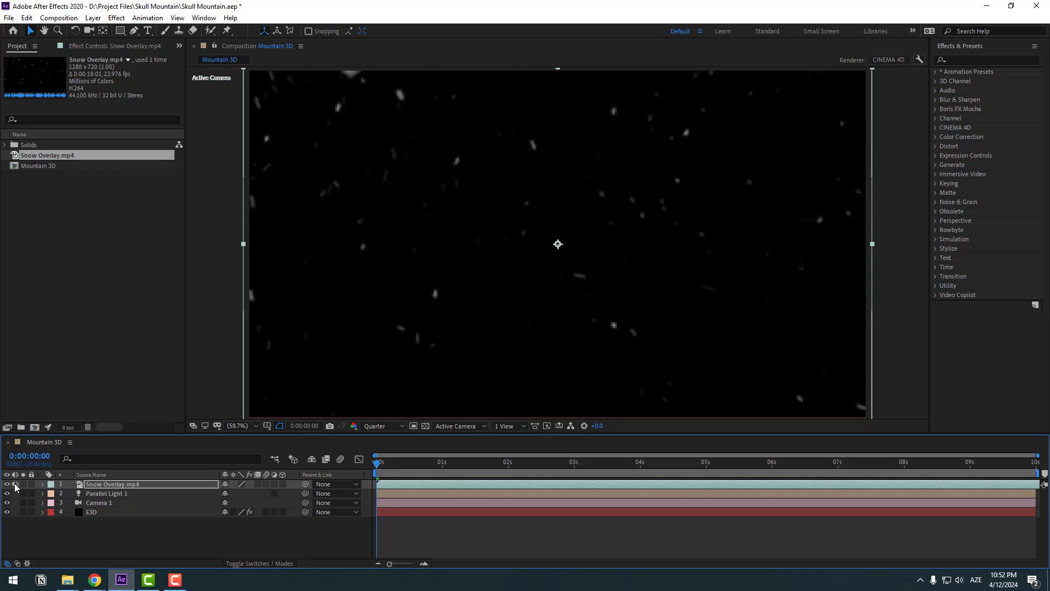
- Set the Snow Overlay.mp4 layer's blending mode to Add and check the snowfall up to 0:00:06:07
click(255, 426)
click(259, 244)
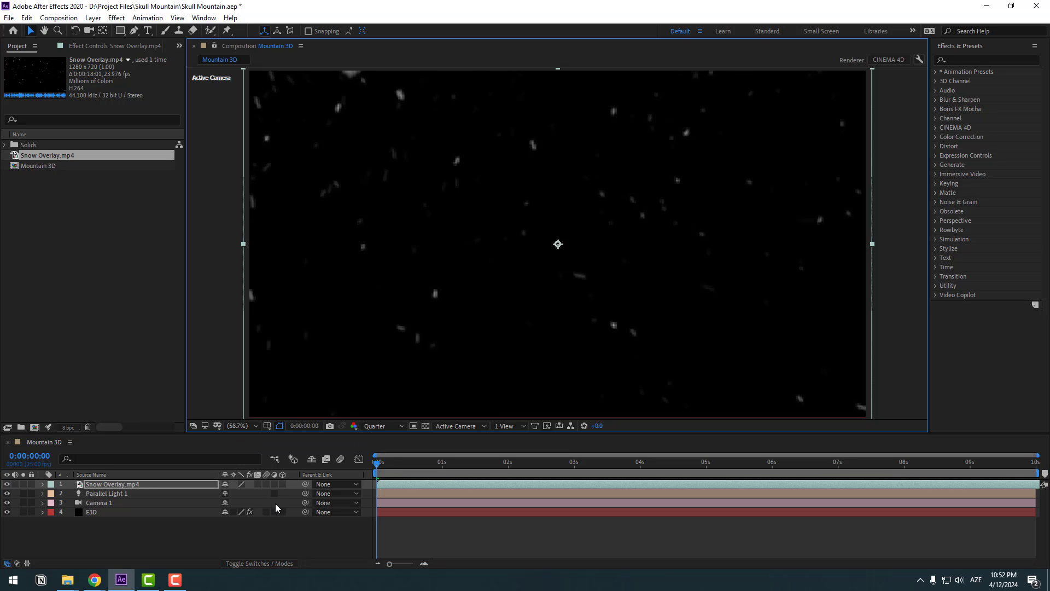
click(251, 565)
click(238, 485)
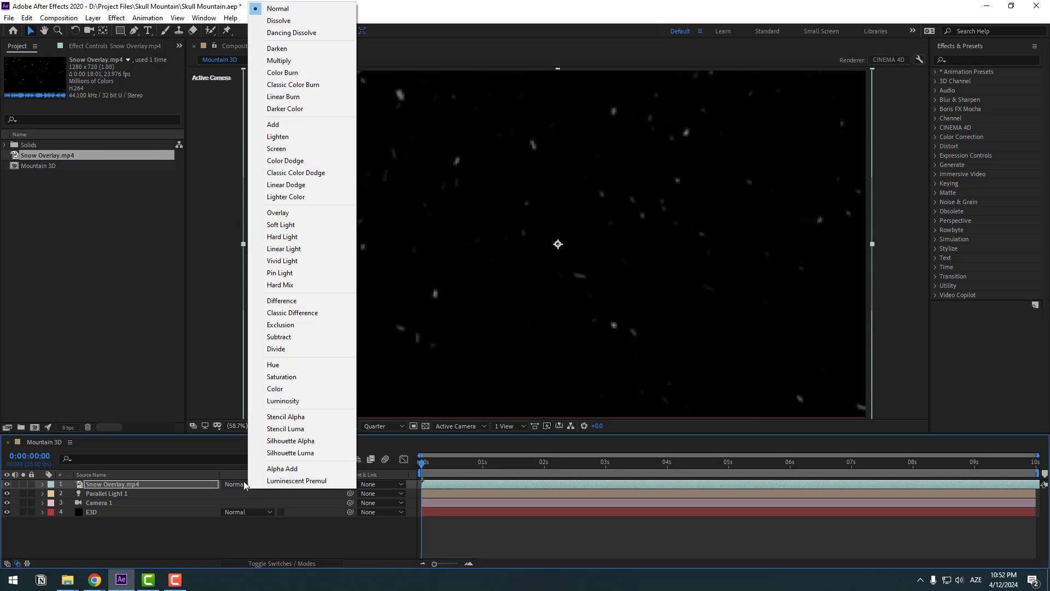
click(272, 126)
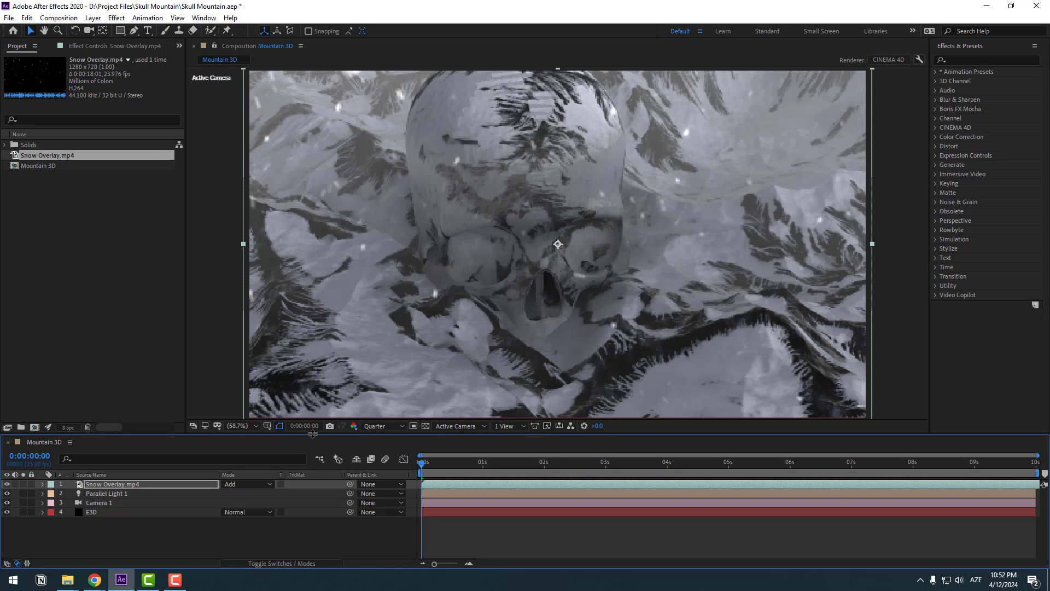
click(326, 533)
drag(437, 463, 806, 441)
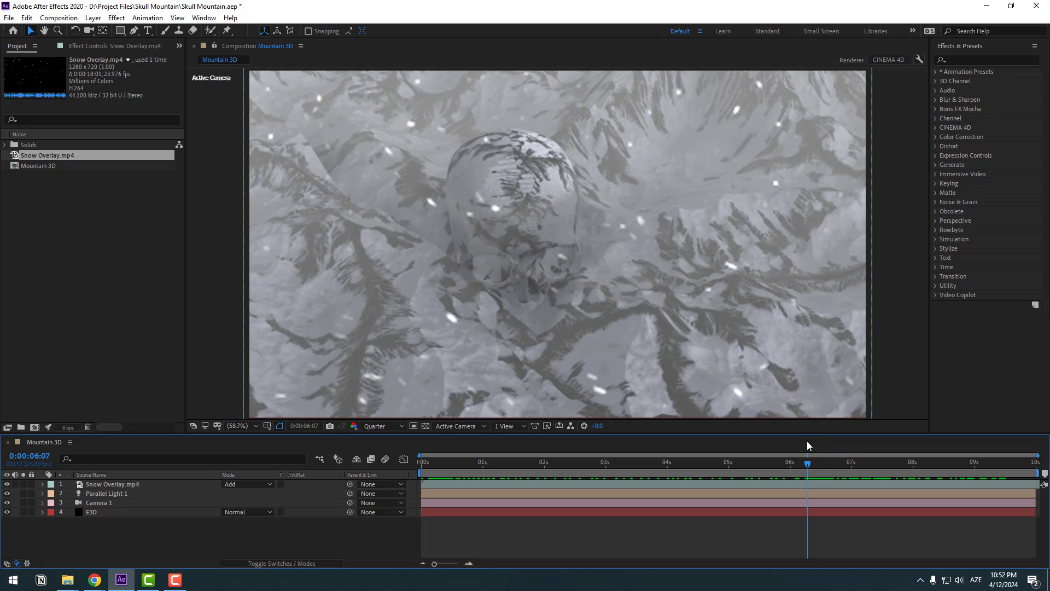
- Animate Snow Overlay.mp4's opacity from 100% at about 5.3 seconds to 17% at 0:00:09:24, and check the fade
click(102, 485)
key(t)
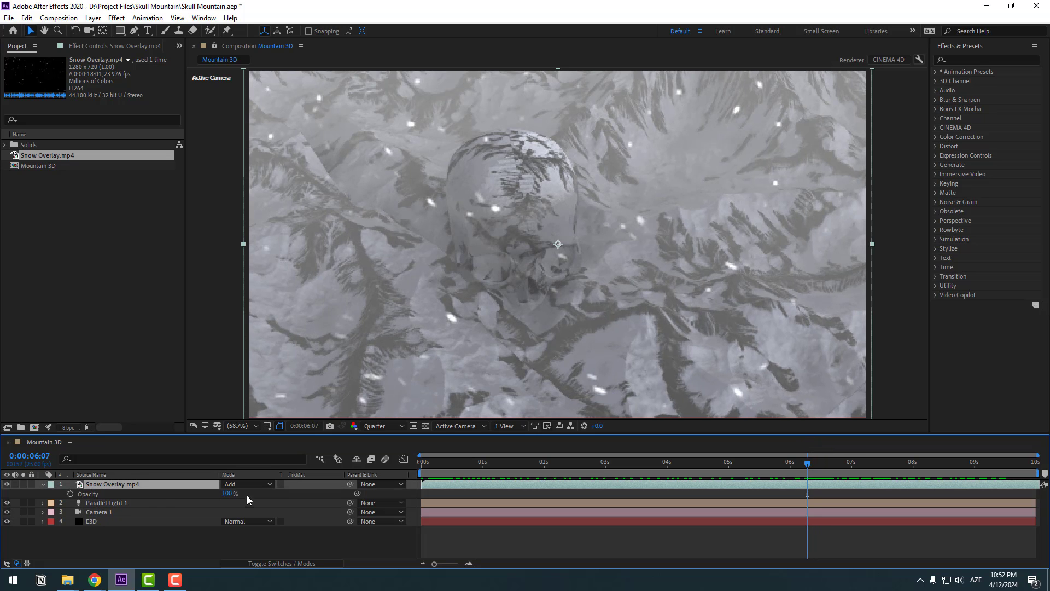
click(70, 493)
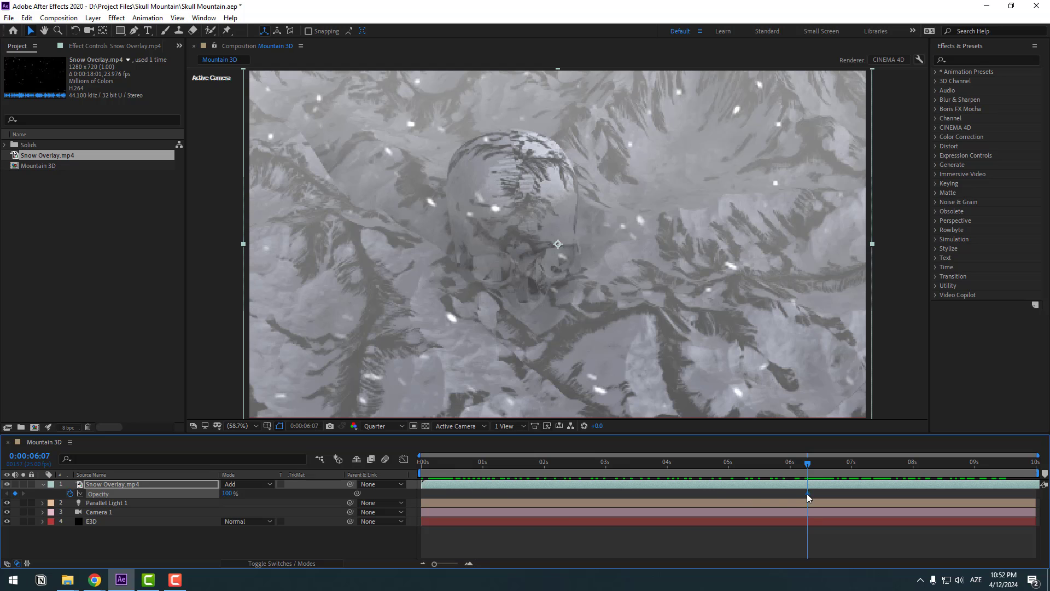
drag(806, 493, 748, 494)
drag(845, 469, 1035, 470)
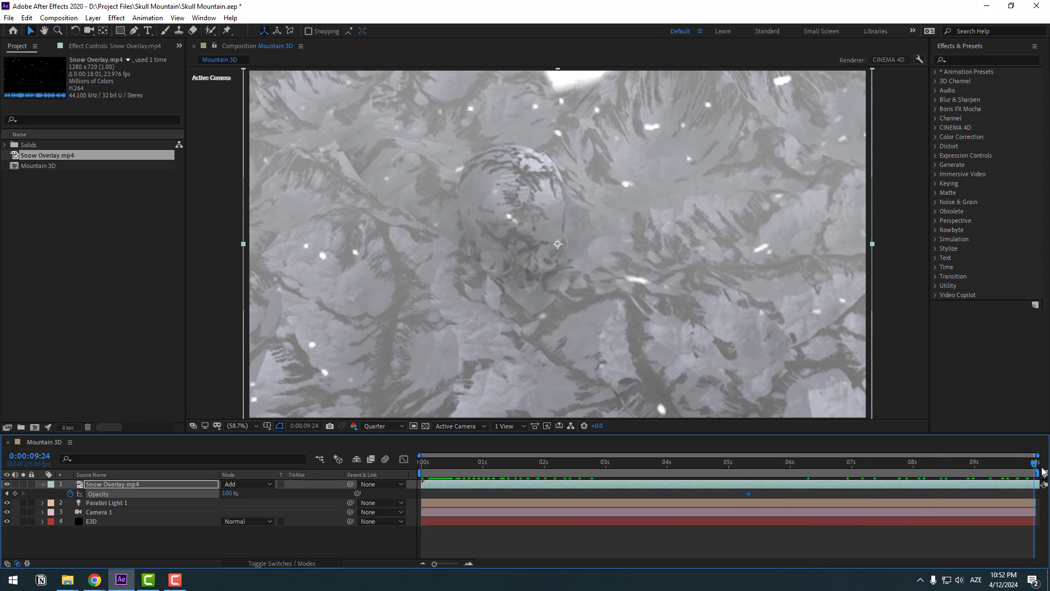
drag(229, 494, 200, 494)
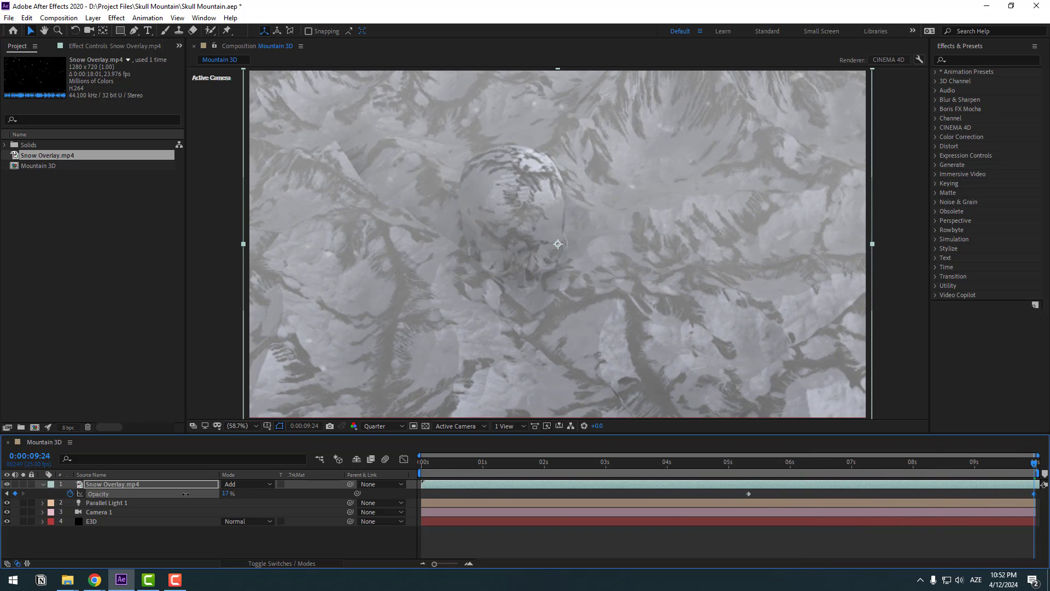
drag(731, 468, 574, 465)
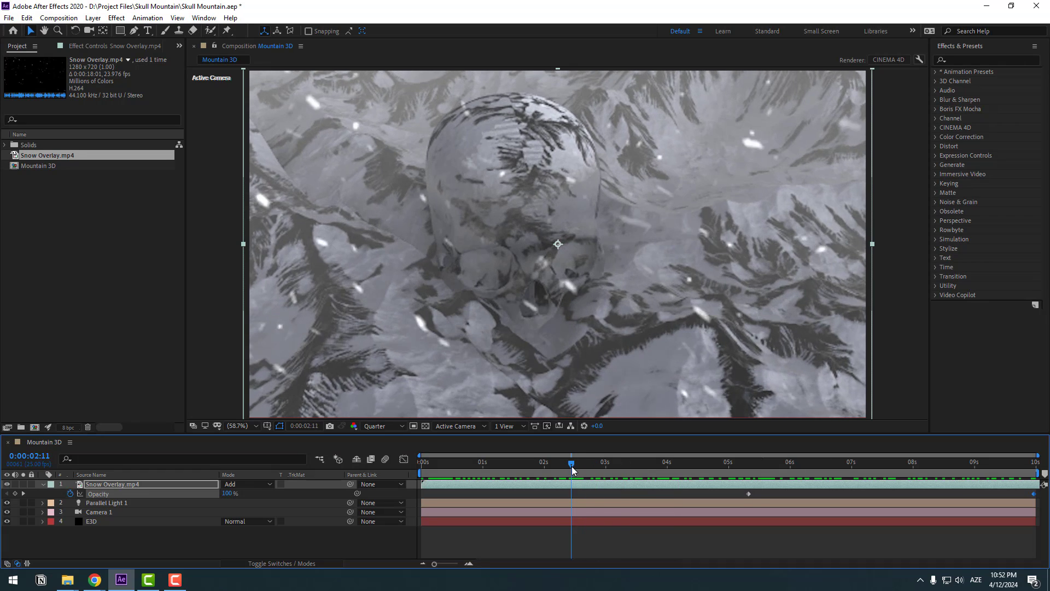
- Keyframe Snow Overlay.mp4's scale at 153% at 0:00:02:12 and a larger scale at the first frame, and preview the composition
key(shift+s)
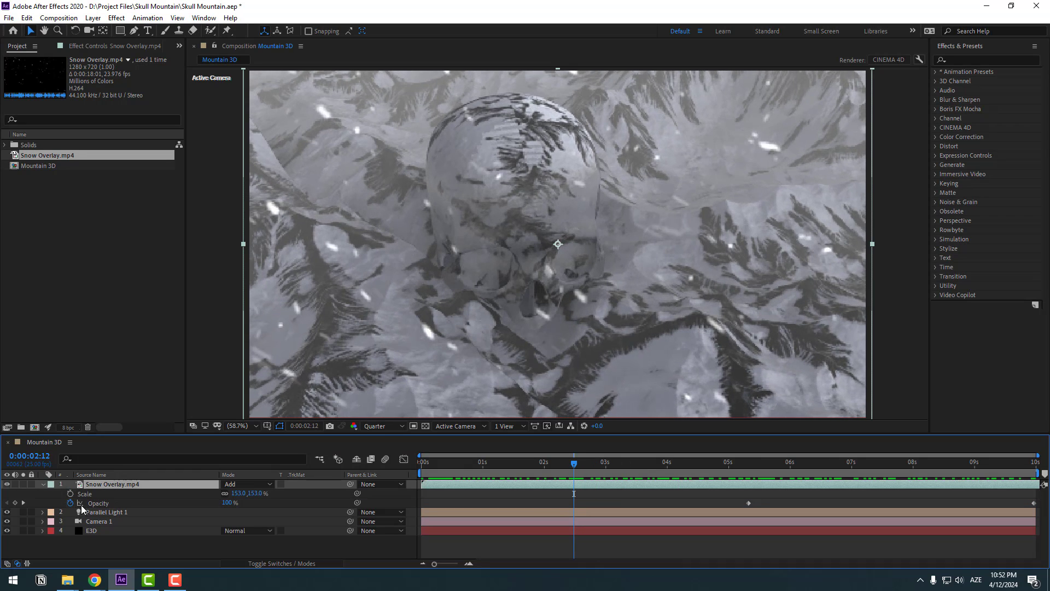
click(70, 494)
drag(565, 467, 376, 470)
drag(238, 493, 253, 493)
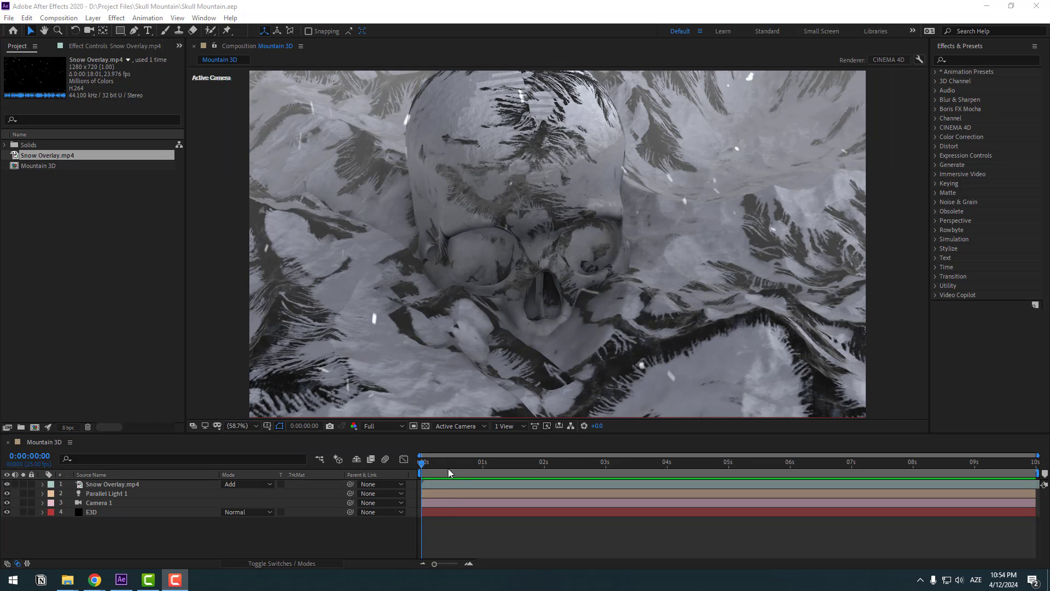
key(space)
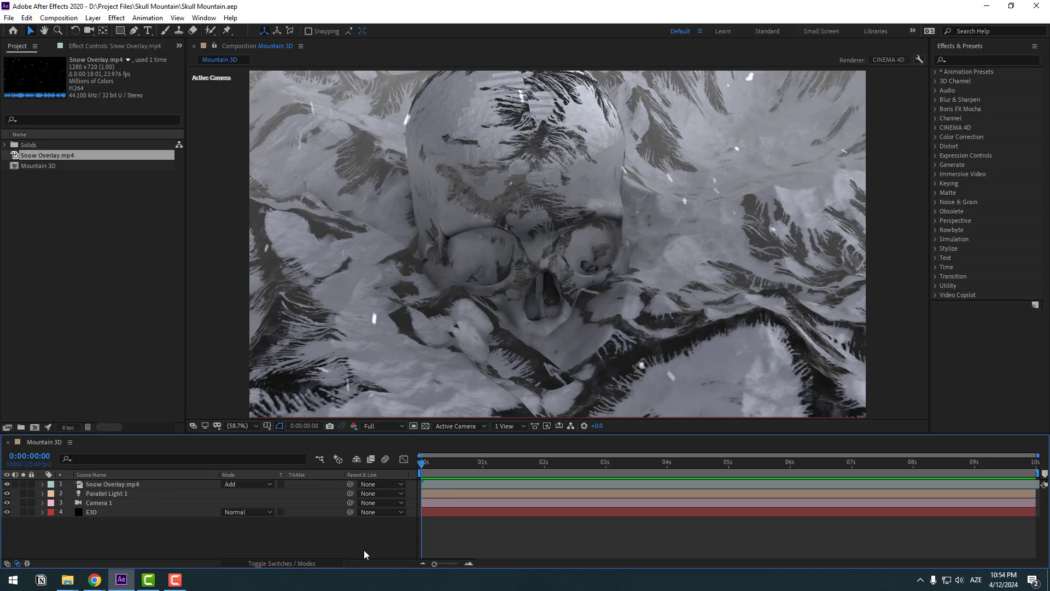